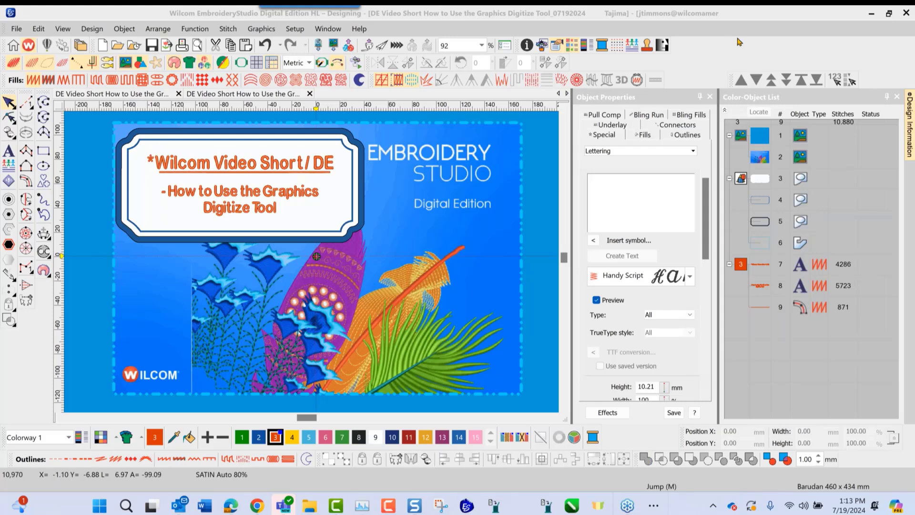
# Step: Switch to the PROJECT design containing the four shapes and float the Graphics Digitizing toolset over the canvas
pyautogui.click(253, 94)
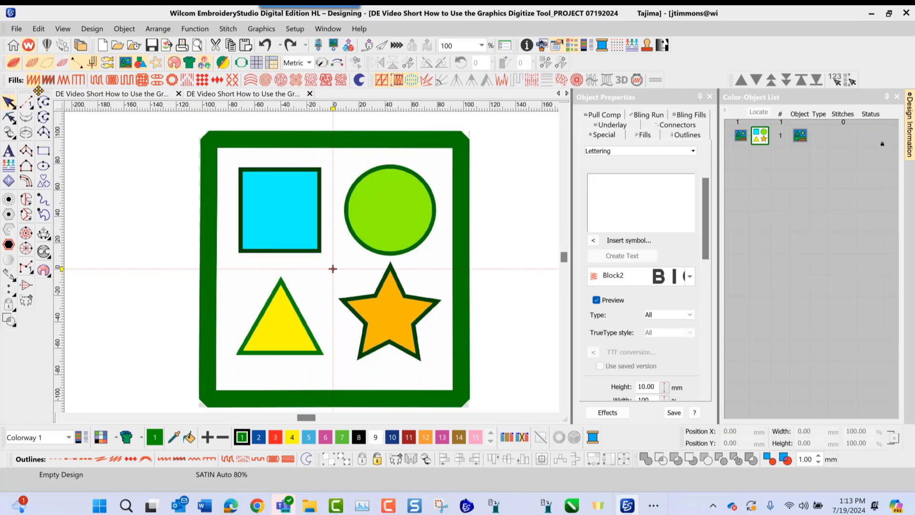
pyautogui.moveTo(38, 90); pyautogui.dragTo(63, 117)
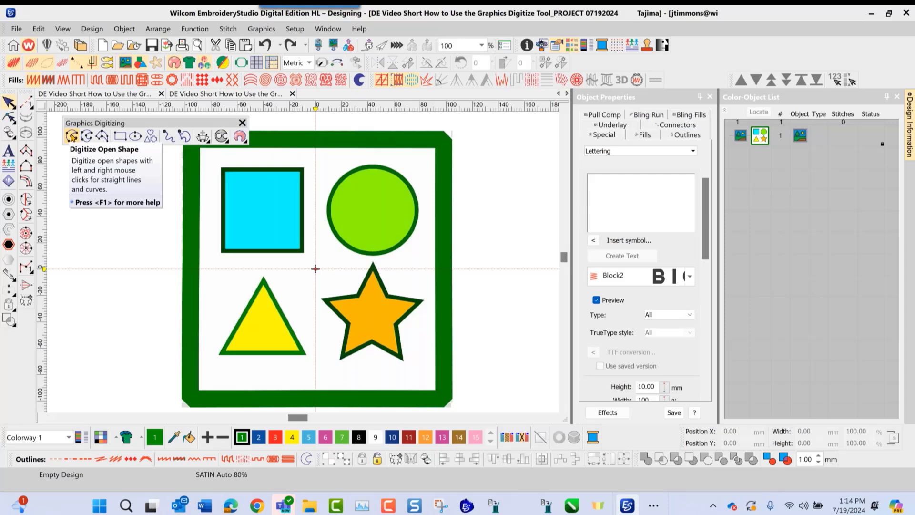
# Step: Trace the blue square's border corner by corner with Digitize Open Shape as a run-stitch outline ending at its starting corner
pyautogui.click(72, 136)
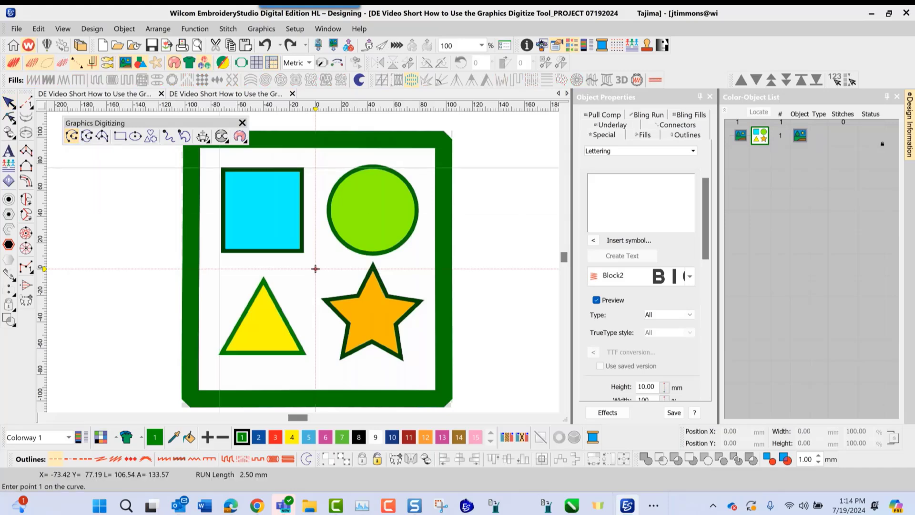
pyautogui.click(223, 169)
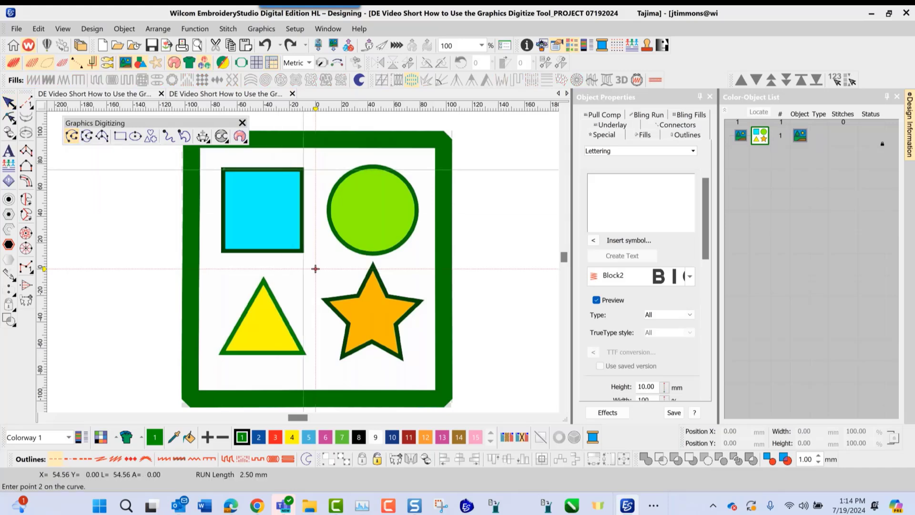
pyautogui.click(301, 168)
pyautogui.click(301, 249)
pyautogui.click(223, 249)
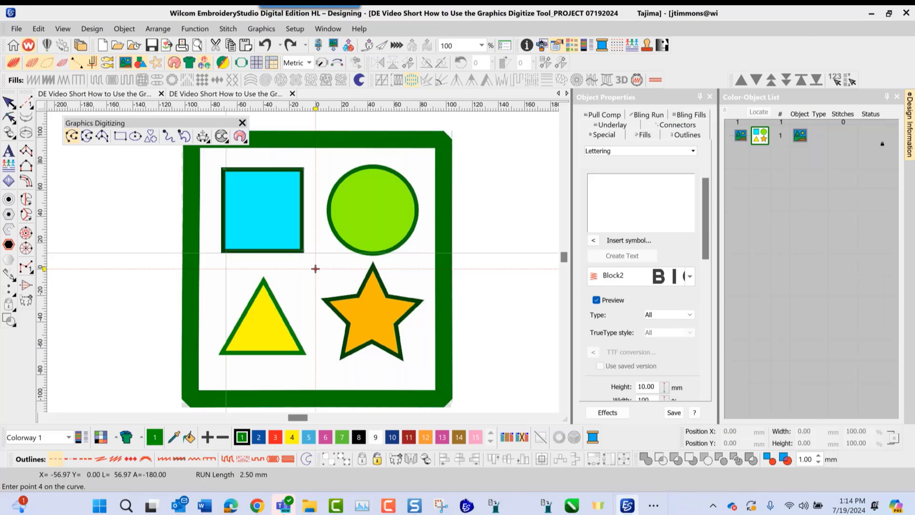
pyautogui.click(223, 169)
pyautogui.press('Return')
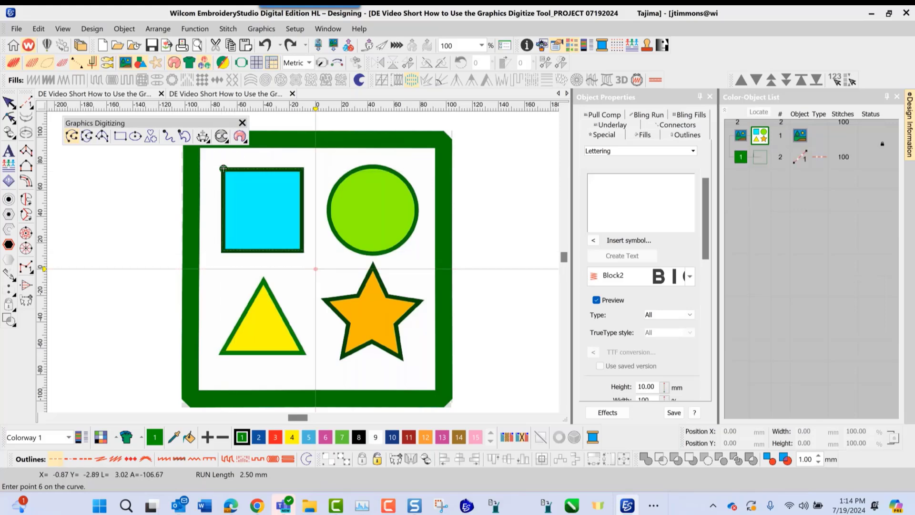
# Step: Digitize a wavy open vector line of curve points above the blue square, extending toward the green circle
pyautogui.scroll(3, 223, 169)
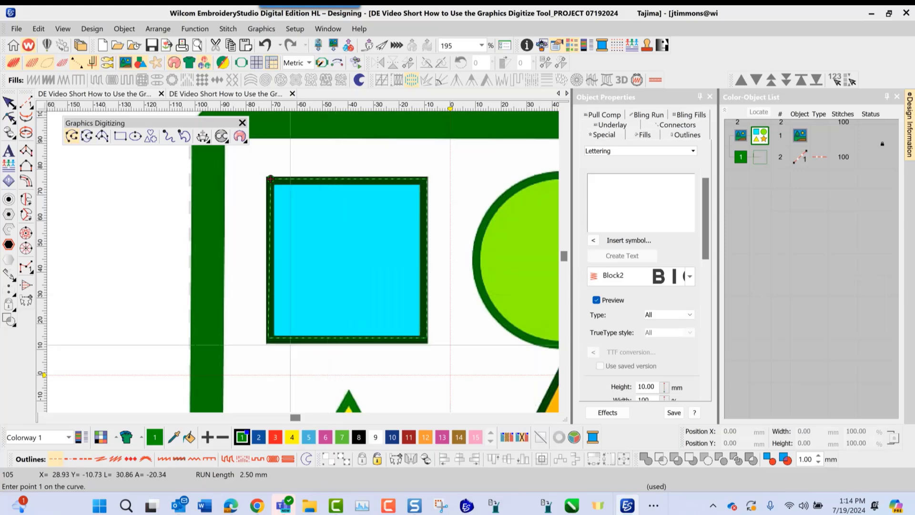
pyautogui.click(305, 460)
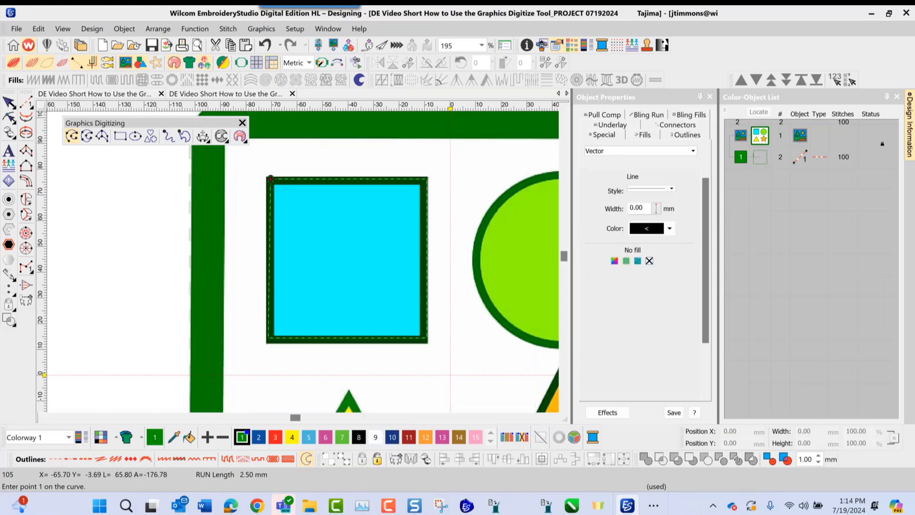
pyautogui.click(239, 169)
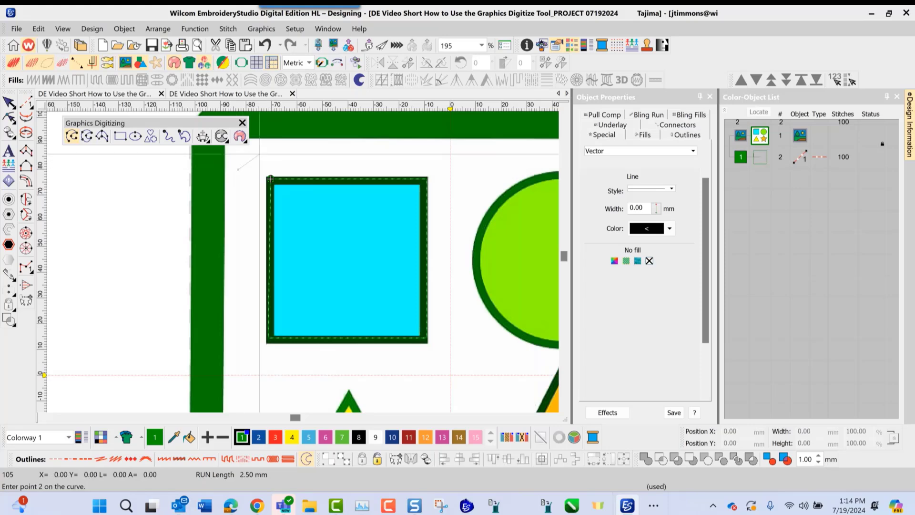
pyautogui.click(260, 155)
pyautogui.click(288, 164)
pyautogui.click(314, 155)
pyautogui.click(331, 153)
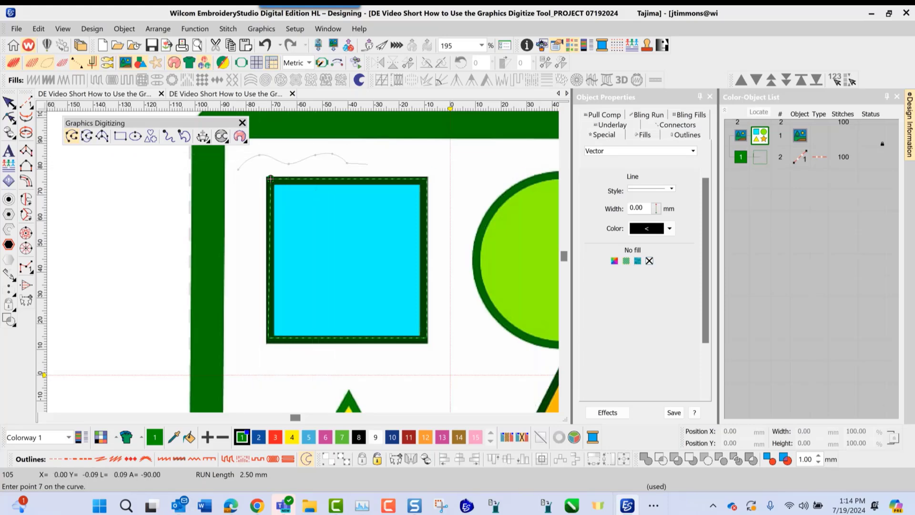
pyautogui.click(348, 163)
pyautogui.click(370, 165)
pyautogui.click(395, 151)
pyautogui.click(413, 151)
pyautogui.rightClick(426, 160)
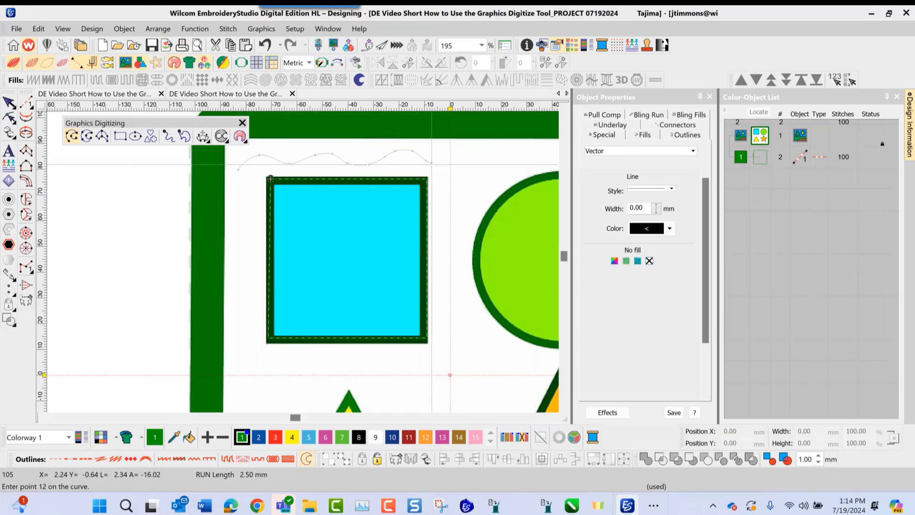
pyautogui.rightClick(432, 163)
pyautogui.rightClick(442, 161)
pyautogui.rightClick(458, 152)
pyautogui.rightClick(473, 148)
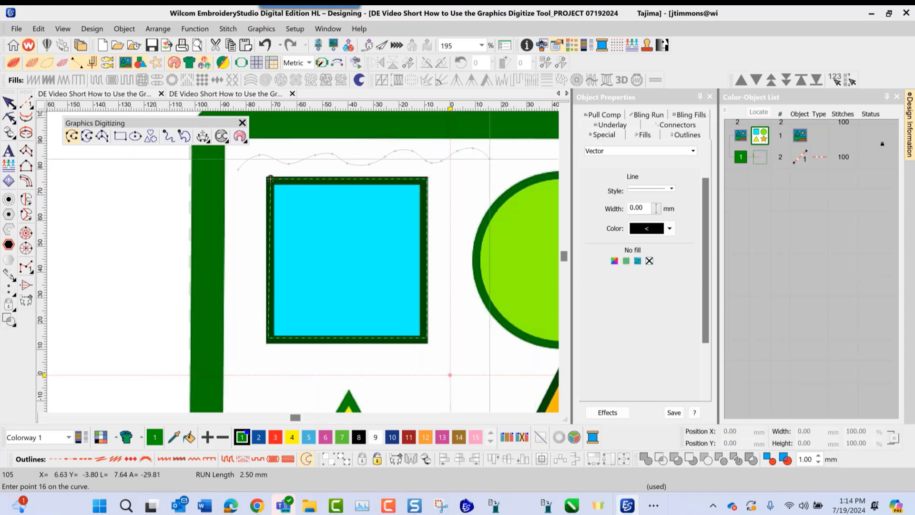
pyautogui.rightClick(489, 158)
pyautogui.press('Return')
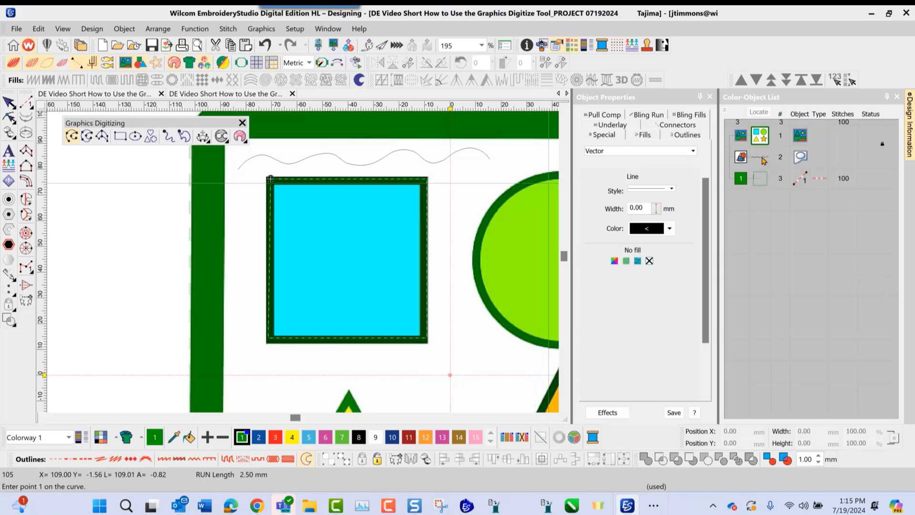
pyautogui.rightClick(762, 184)
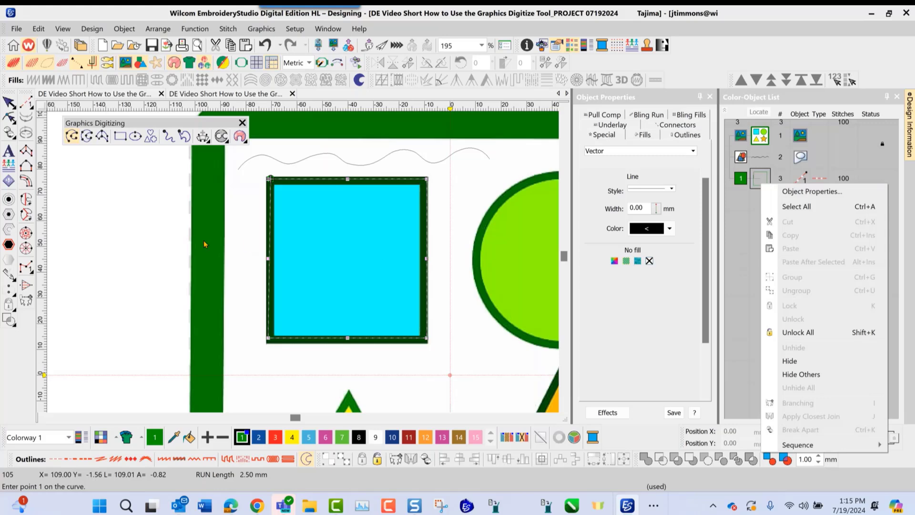
pyautogui.click(131, 246)
pyautogui.press('Escape')
# Step: Digitize a closed shape with Tatami fill over the green circle using four curve points and generate its stitches
pyautogui.scroll(-1, 426, 257)
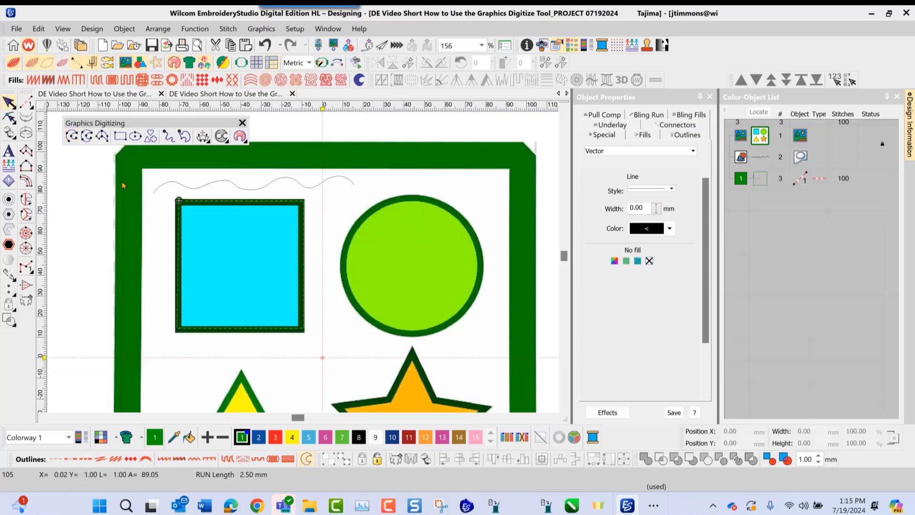
pyautogui.click(87, 138)
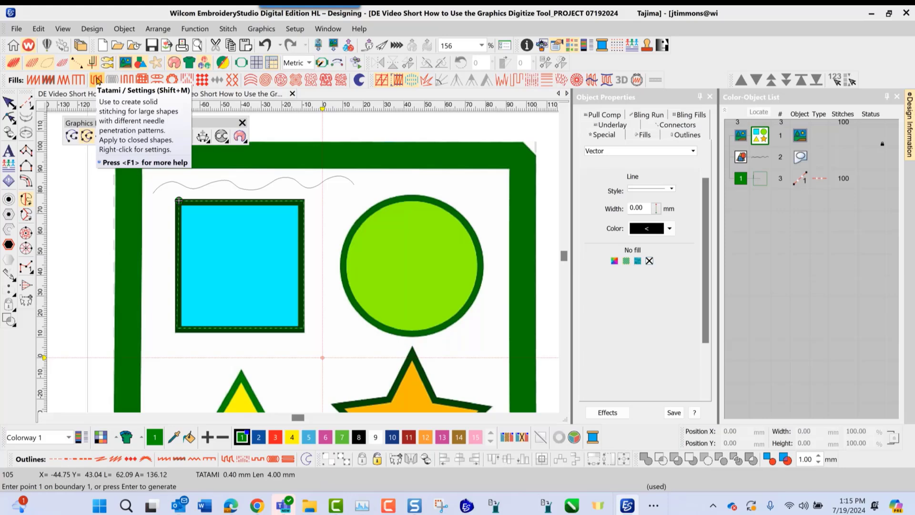
pyautogui.click(96, 80)
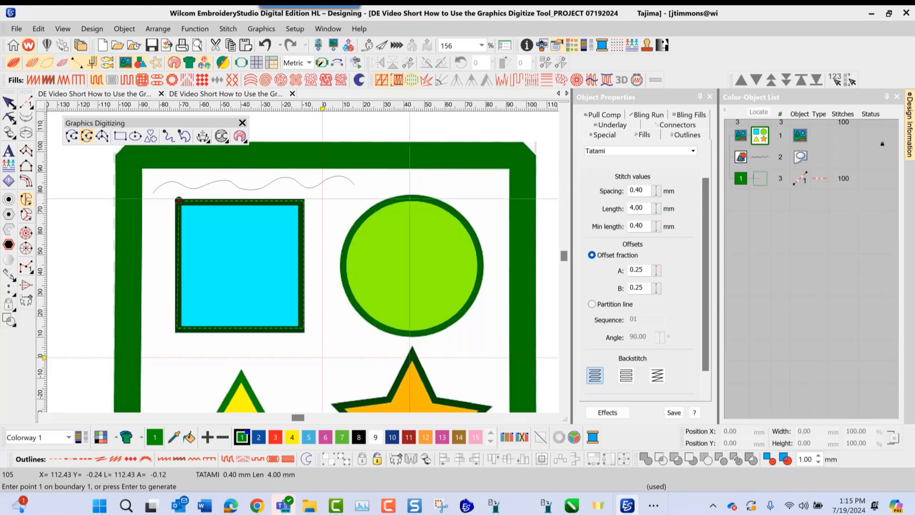
pyautogui.click(411, 197)
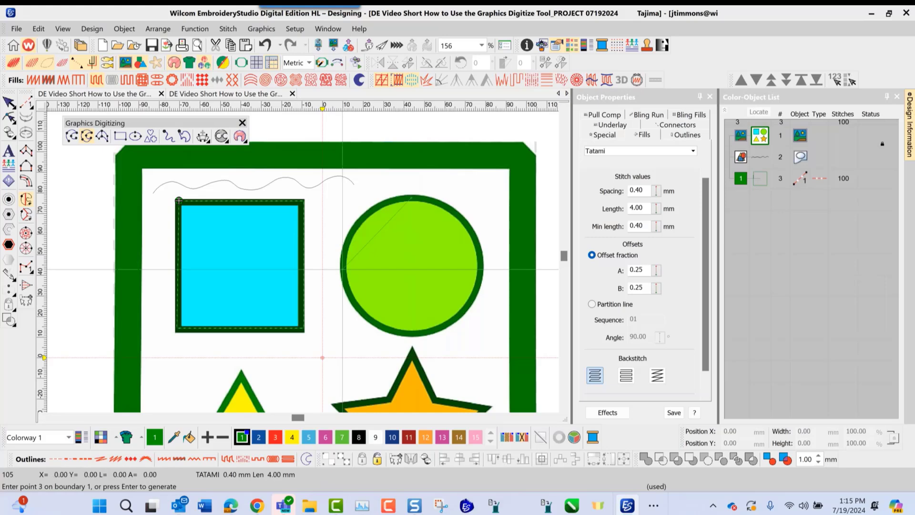
pyautogui.click(341, 269)
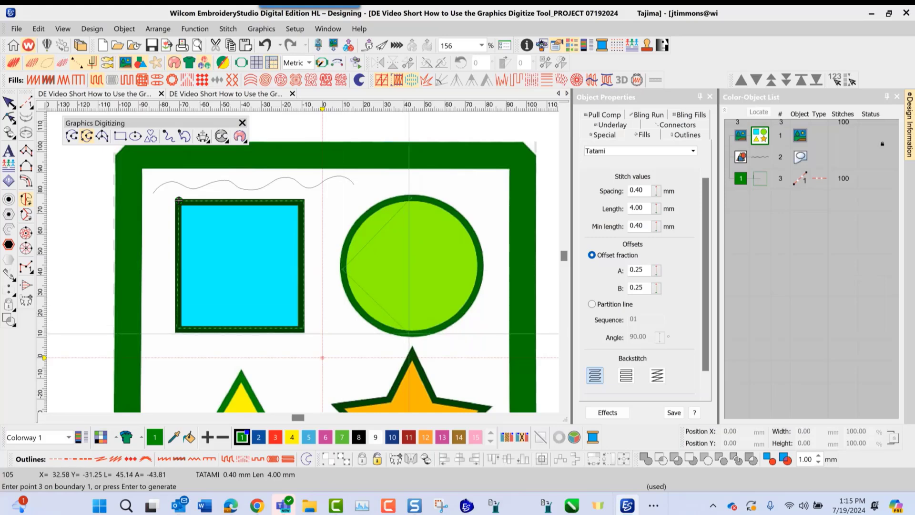
pyautogui.click(410, 335)
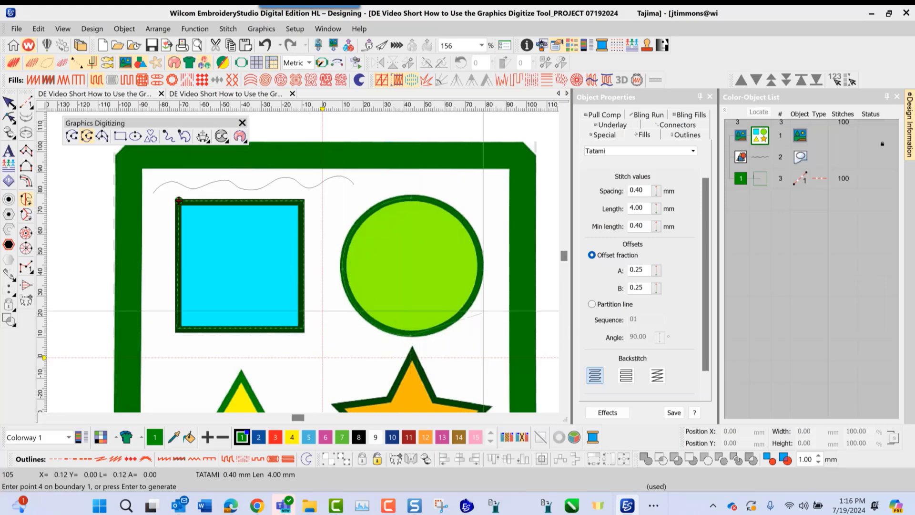
pyautogui.click(482, 267)
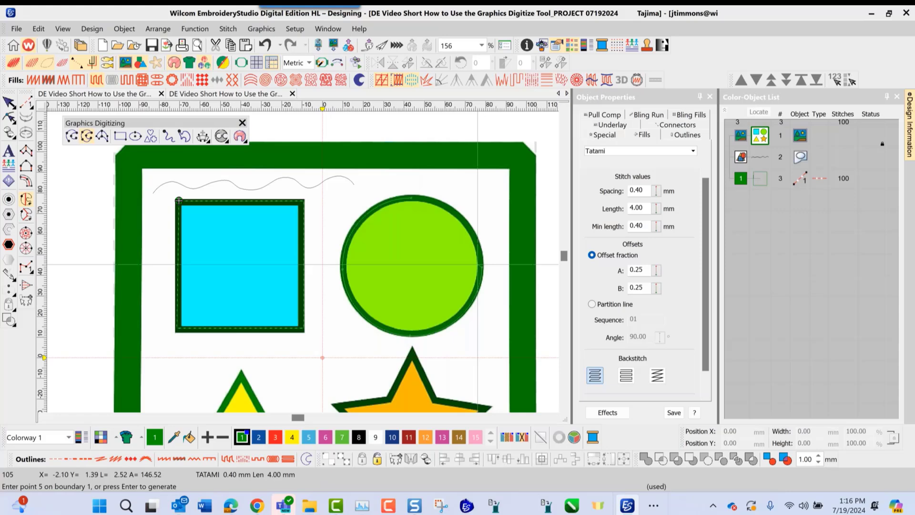
pyautogui.press('Return')
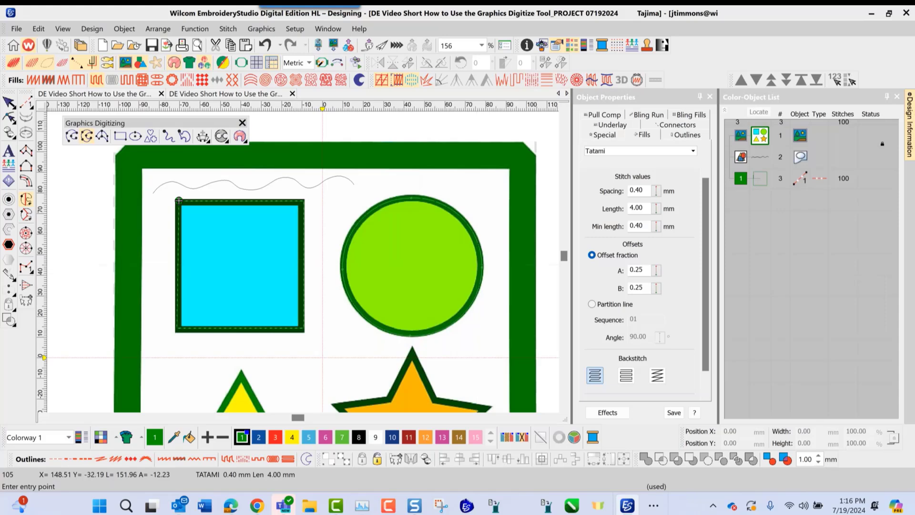
pyautogui.click(403, 197)
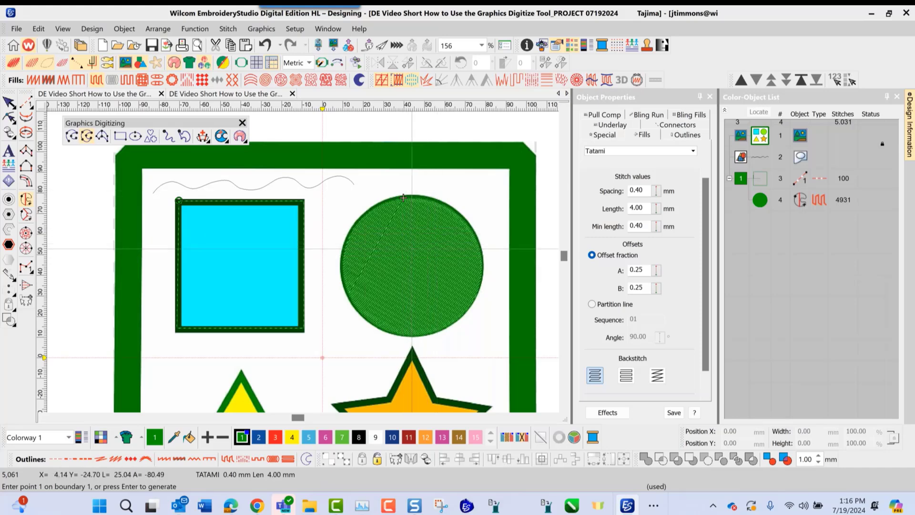
# Step: Digitize a closed vector circle with a red line, about 57 by 59 mm, in the blank area to the right of the green frame
pyautogui.scroll(-1, 403, 198)
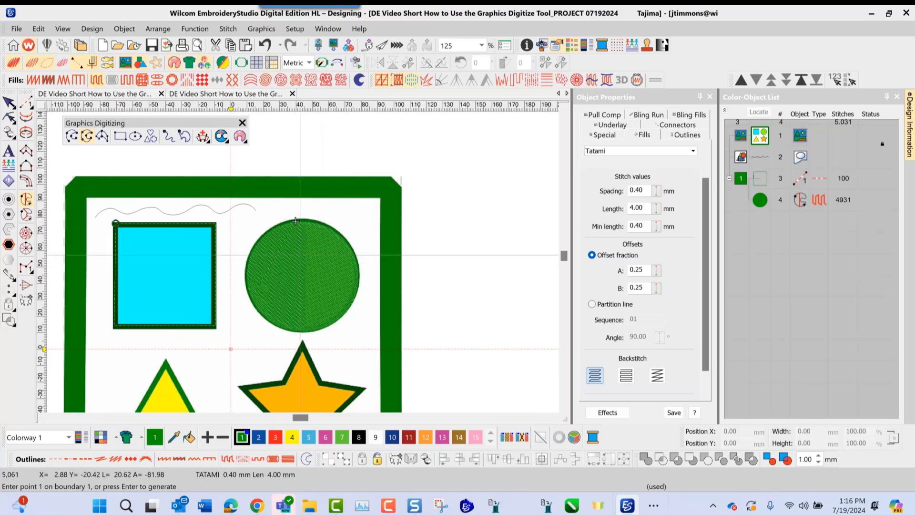
pyautogui.click(86, 136)
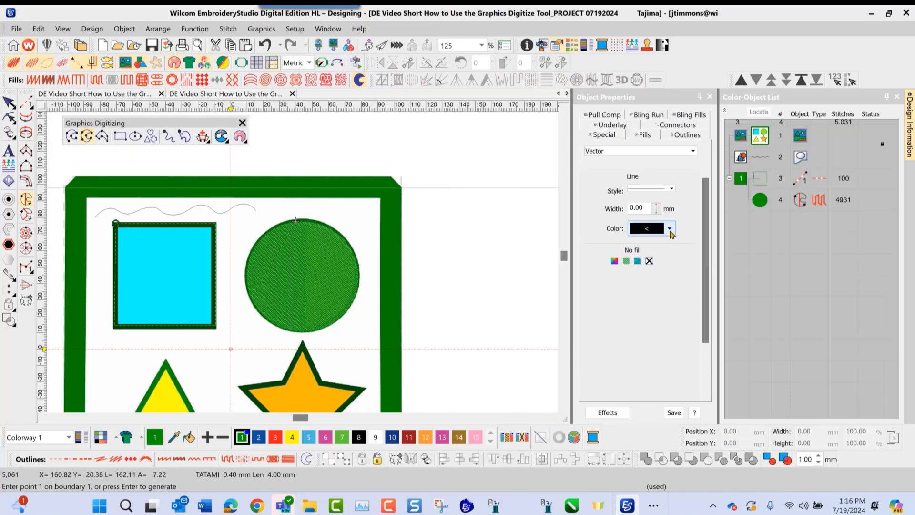
pyautogui.click(670, 229)
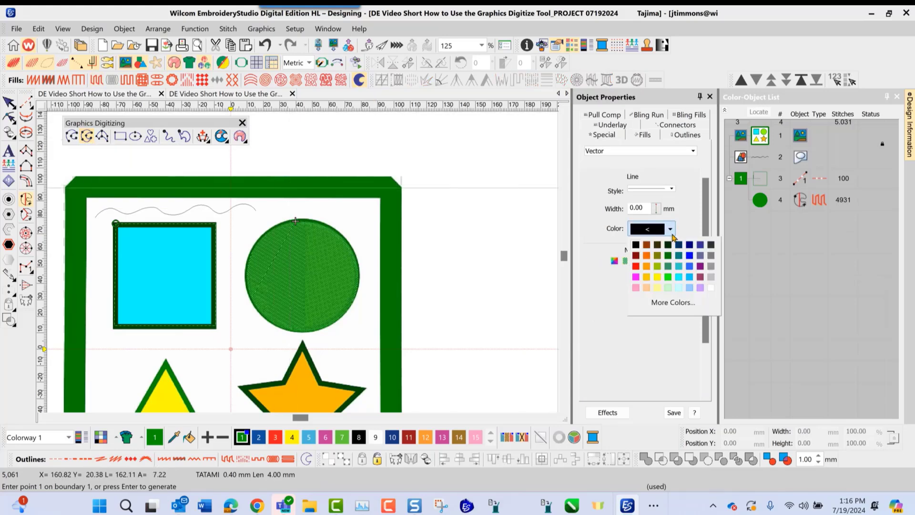
pyautogui.click(639, 267)
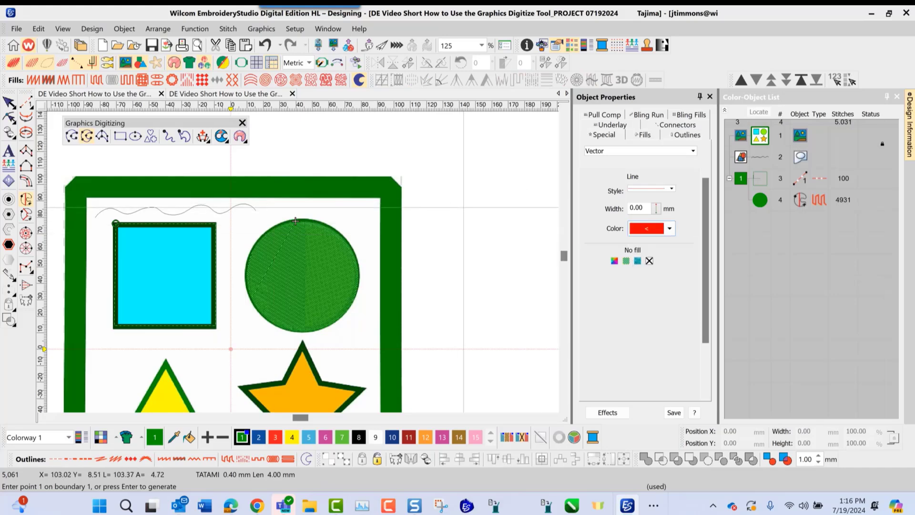
pyautogui.click(468, 212)
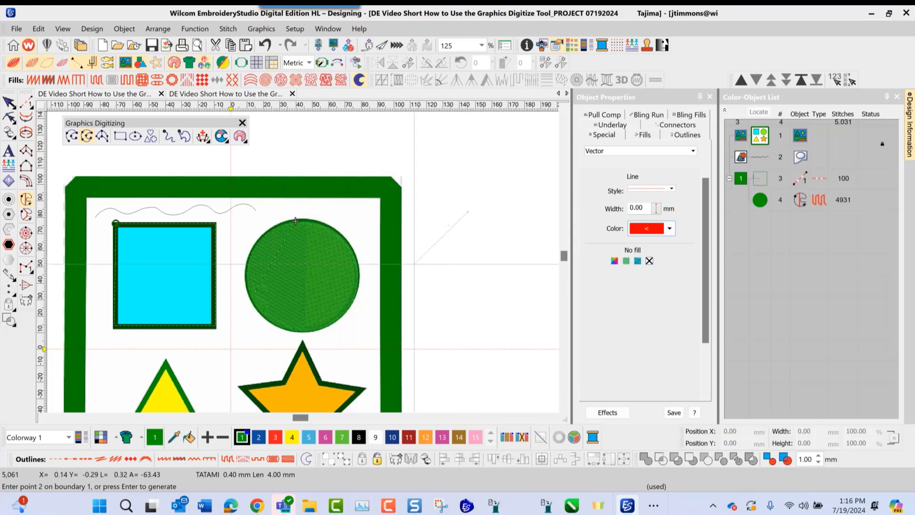
pyautogui.click(422, 265)
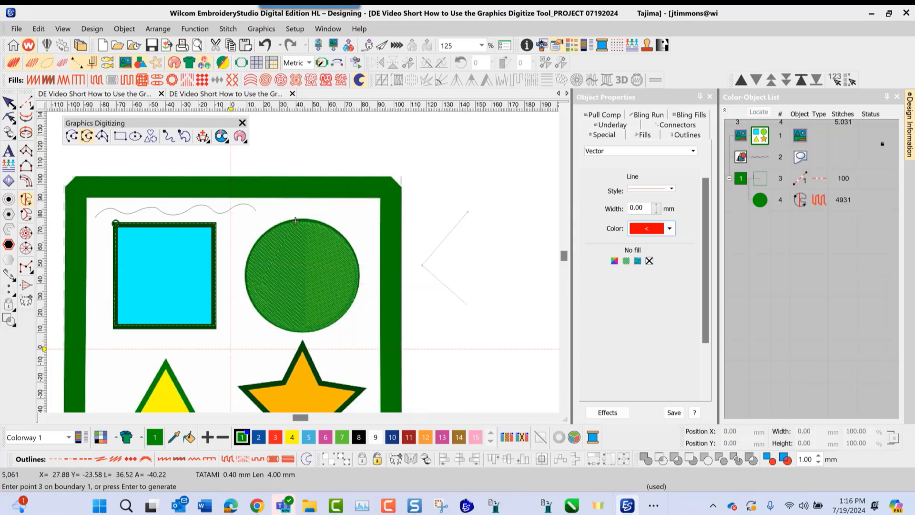
pyautogui.click(470, 309)
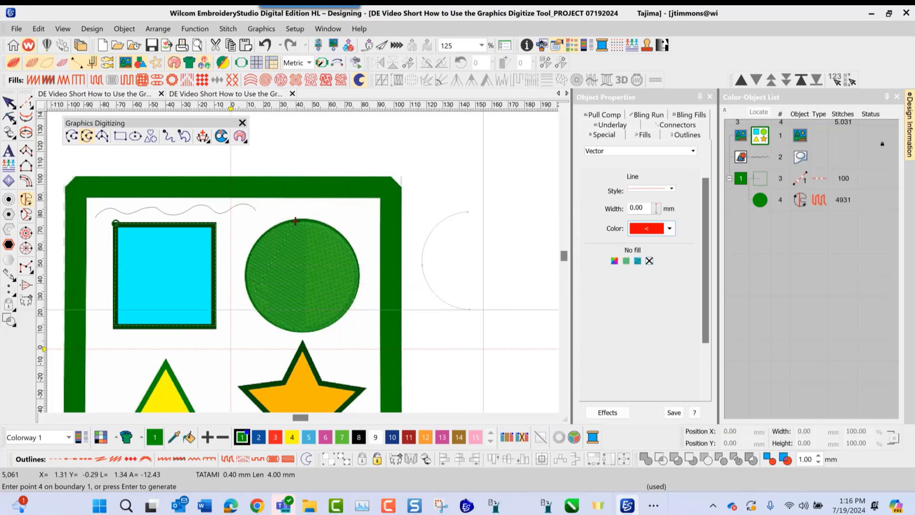
pyautogui.click(516, 265)
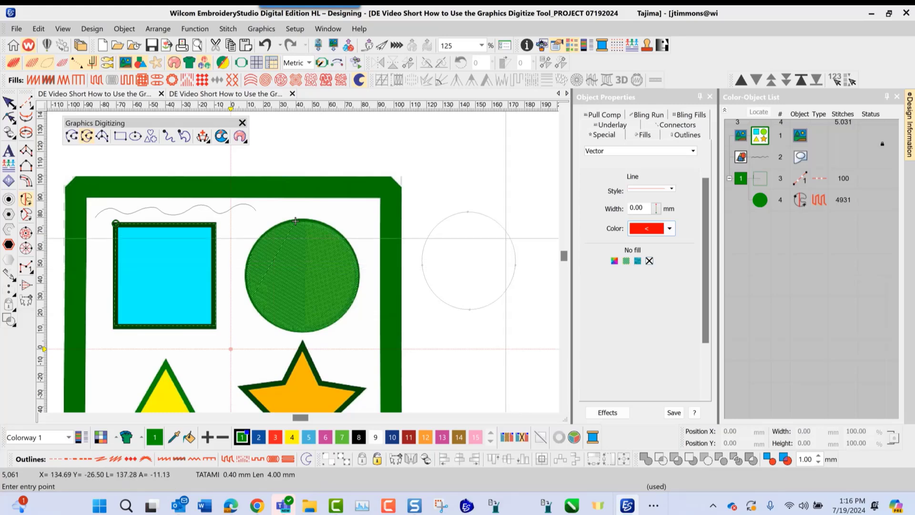
pyautogui.press('Return')
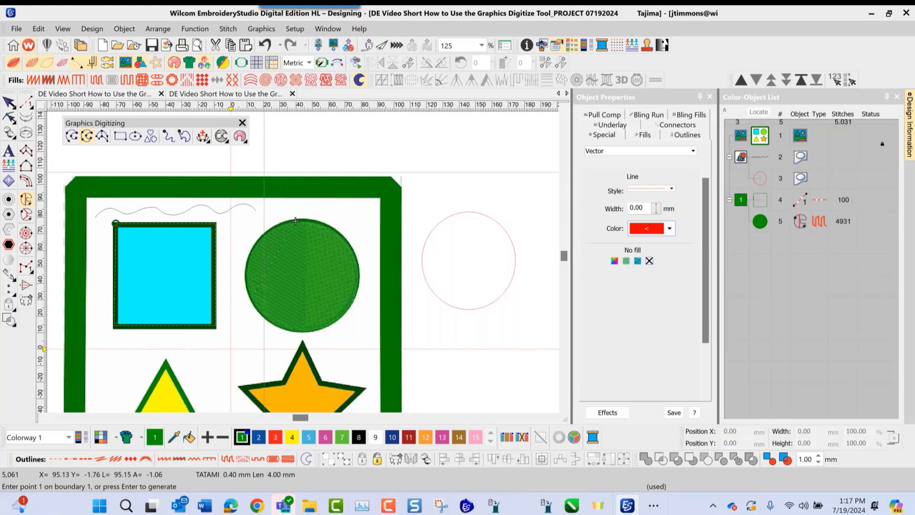
# Step: Give the vector circle to the right of the green frame a solid red fill
pyautogui.click(7, 101)
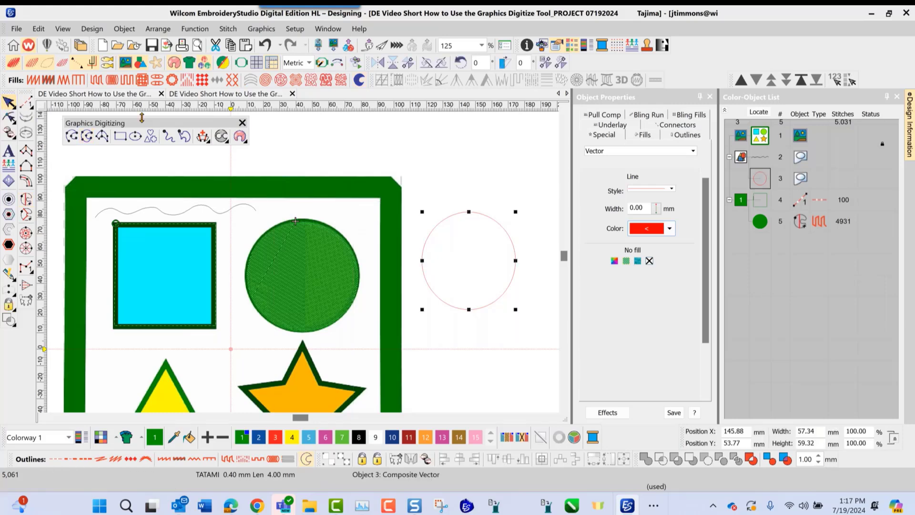
pyautogui.click(614, 262)
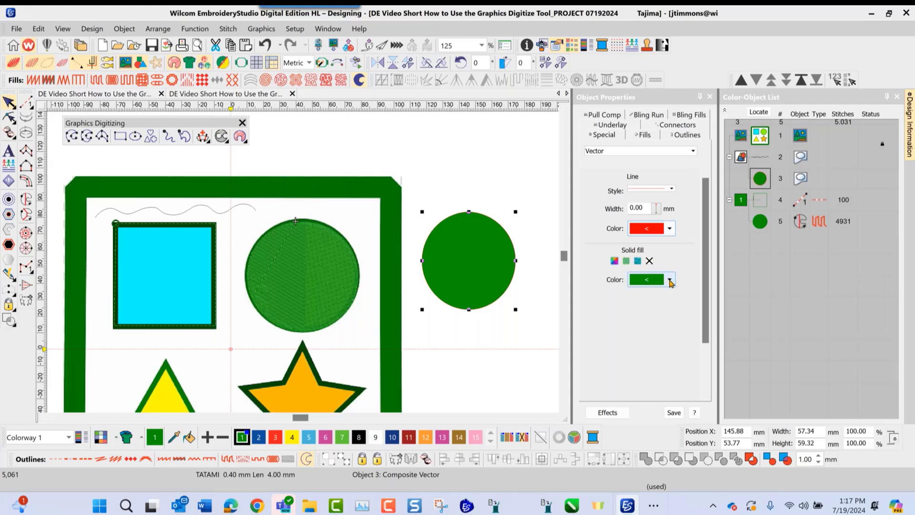
pyautogui.click(669, 281)
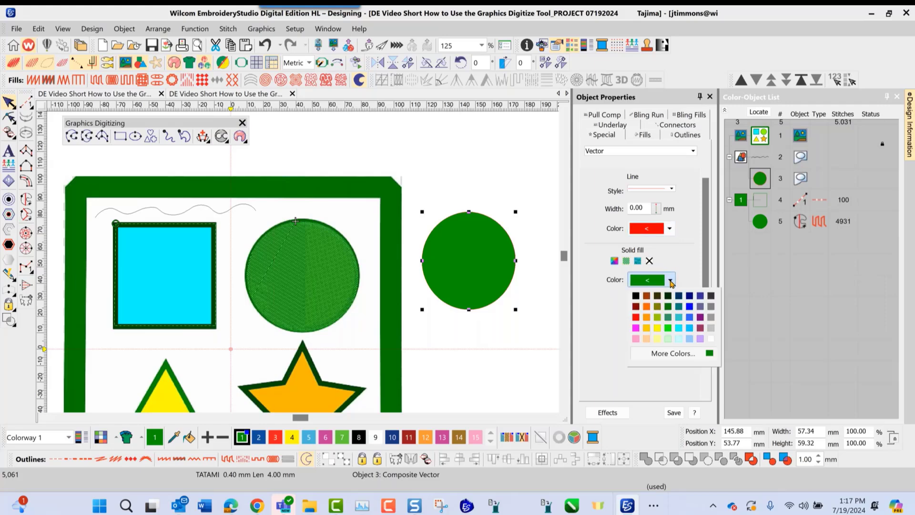
pyautogui.click(636, 317)
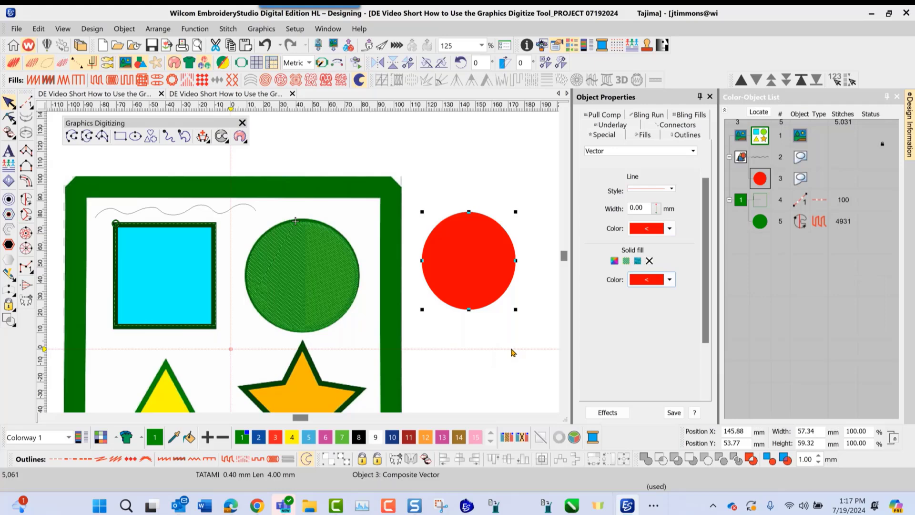
pyautogui.click(467, 344)
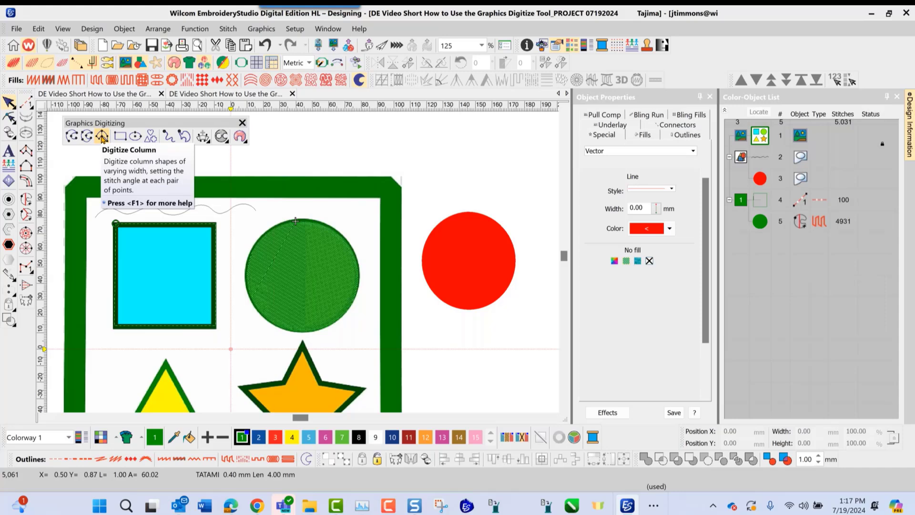
# Step: Digitize a curved arch above the red circle with Digitize Column as a Satin fill and generate its stitches
pyautogui.click(101, 137)
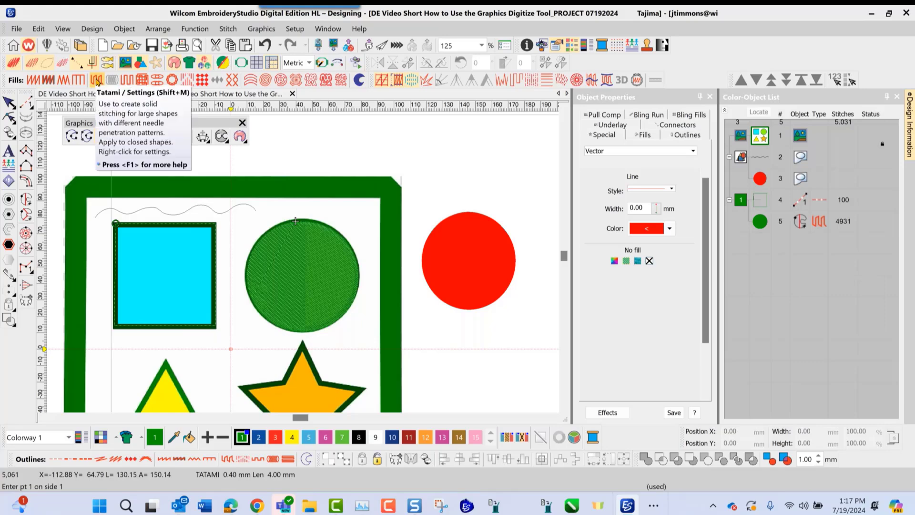
pyautogui.click(33, 80)
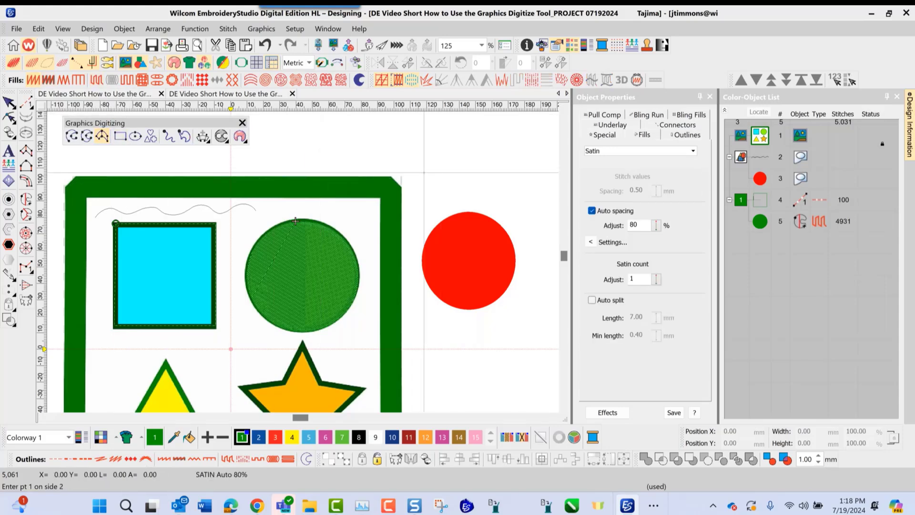
pyautogui.click(419, 162)
pyautogui.click(441, 154)
pyautogui.click(466, 161)
pyautogui.click(471, 181)
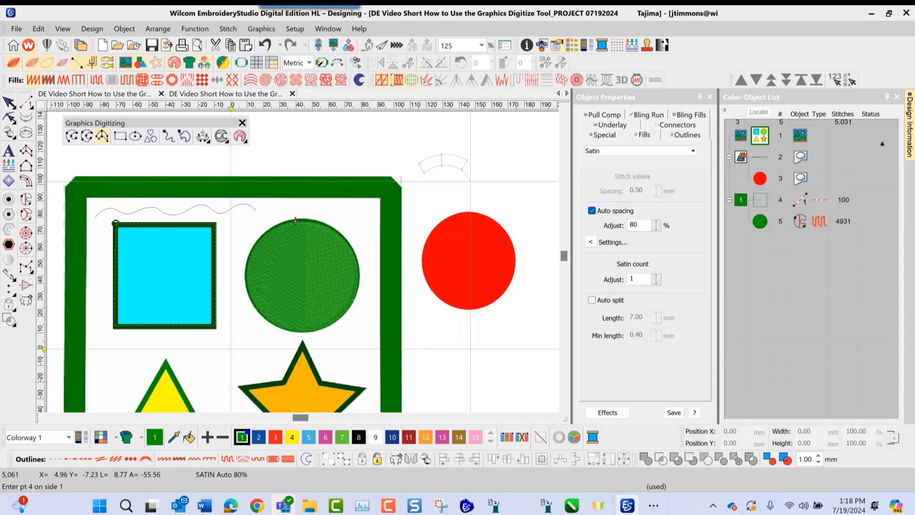
pyautogui.click(479, 177)
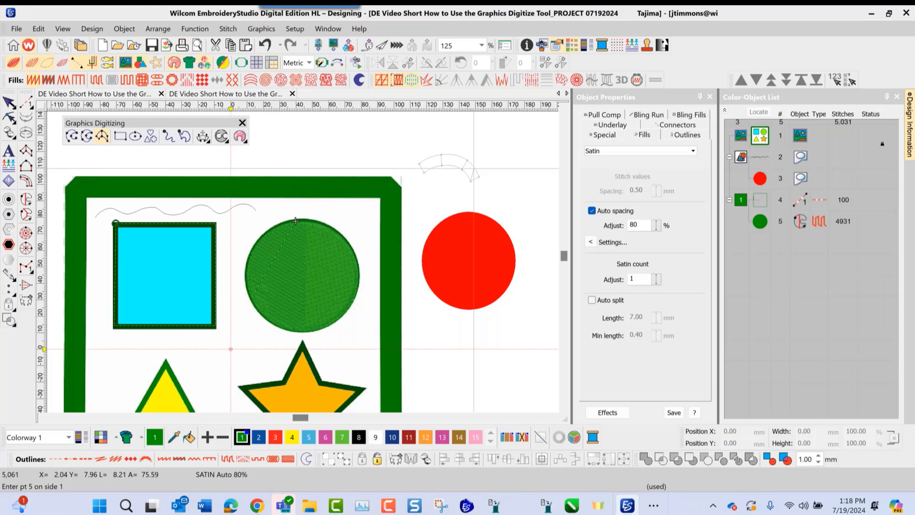
pyautogui.press('Return')
# Step: Digitize a second, wider curved column with Tatami fill above the satin arch and generate its stitches
pyautogui.scroll(3, 439, 182)
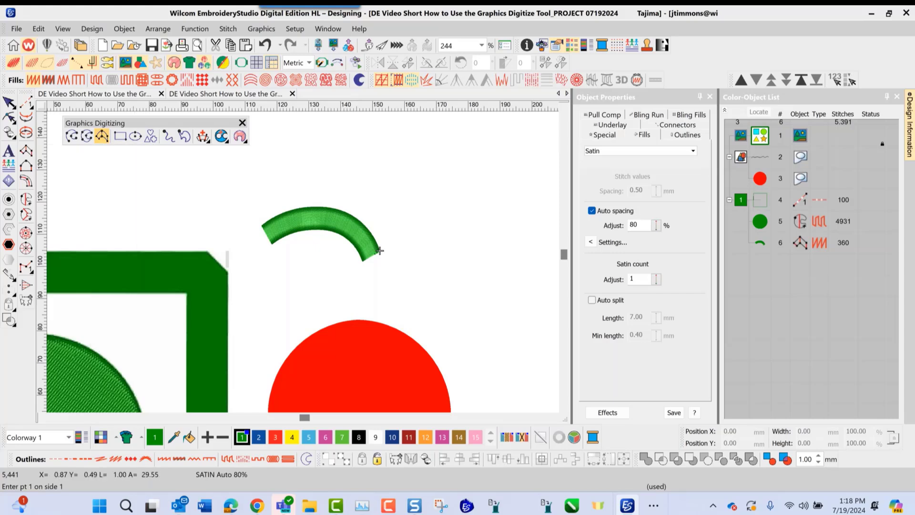
pyautogui.click(100, 81)
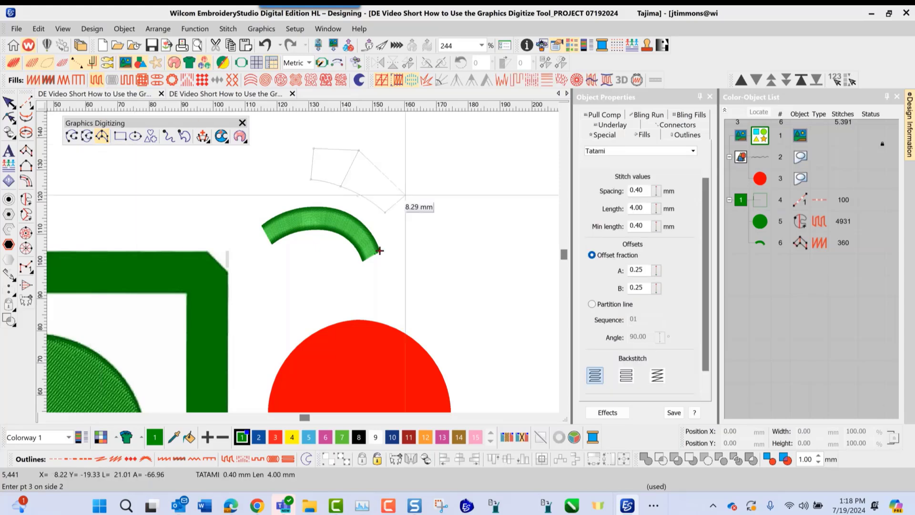
pyautogui.click(407, 194)
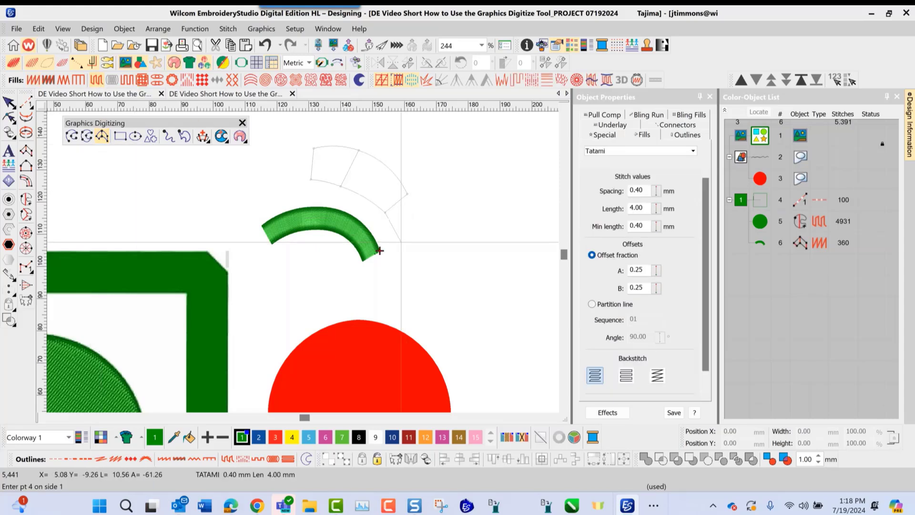
pyautogui.click(401, 242)
pyautogui.press('Return')
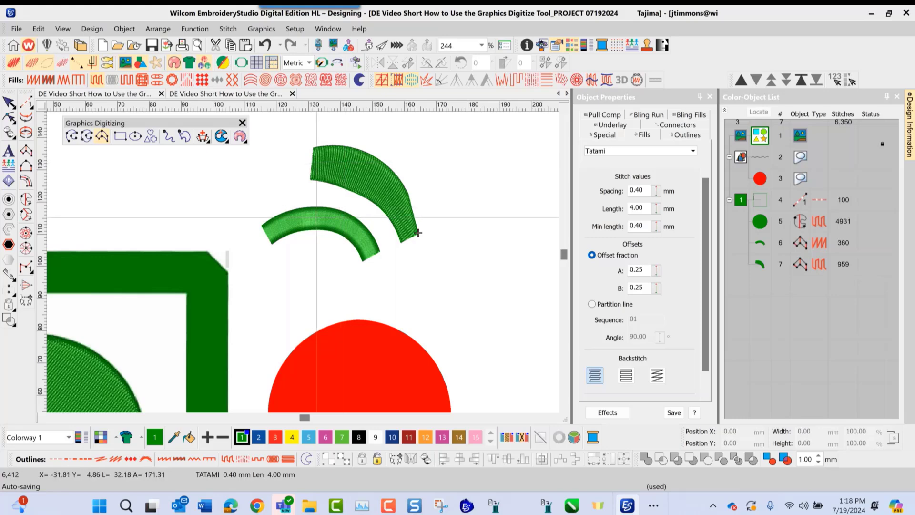
pyautogui.click(9, 101)
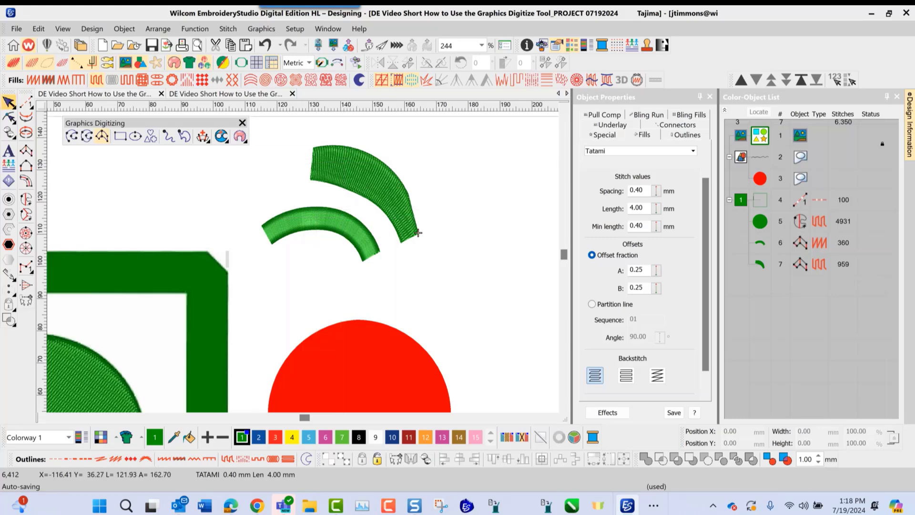
pyautogui.click(251, 259)
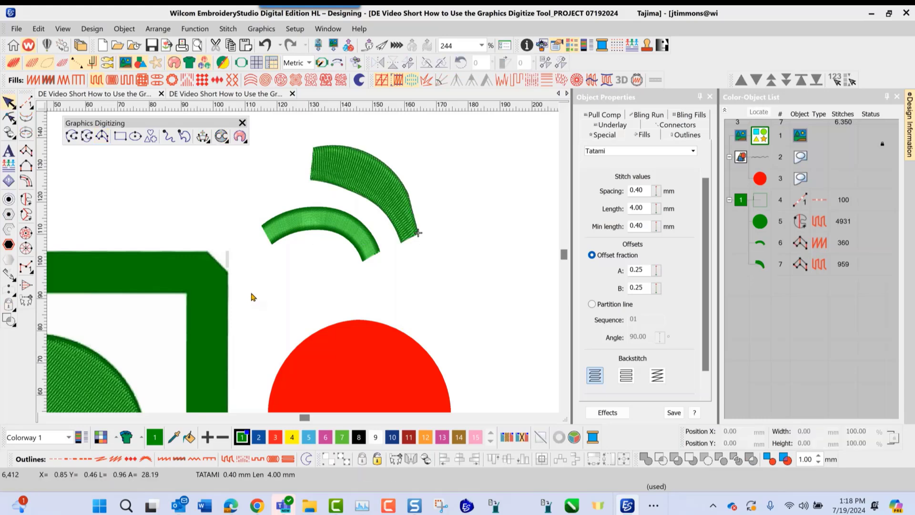
# Step: Digitize a Tatami-filled rectangle in the blank area above the green frame, to the left of the two curved columns
pyautogui.scroll(-1, 188, 300)
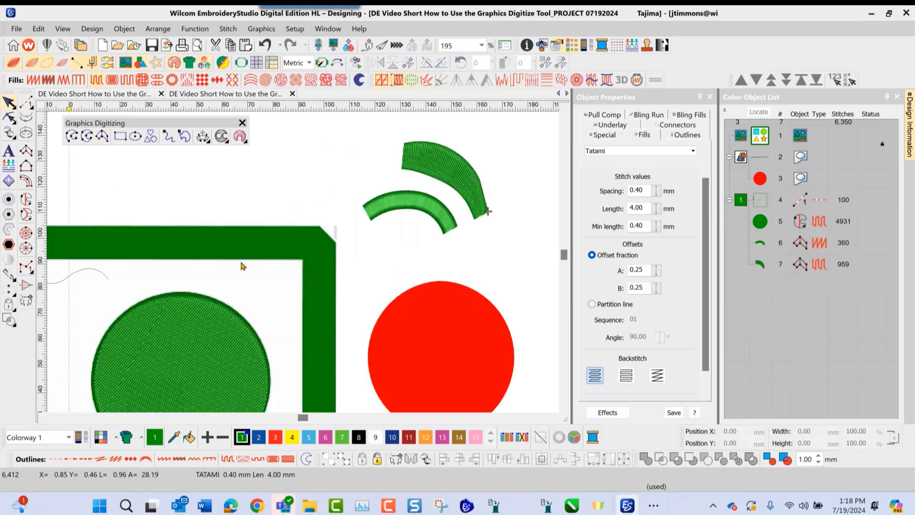
pyautogui.click(120, 138)
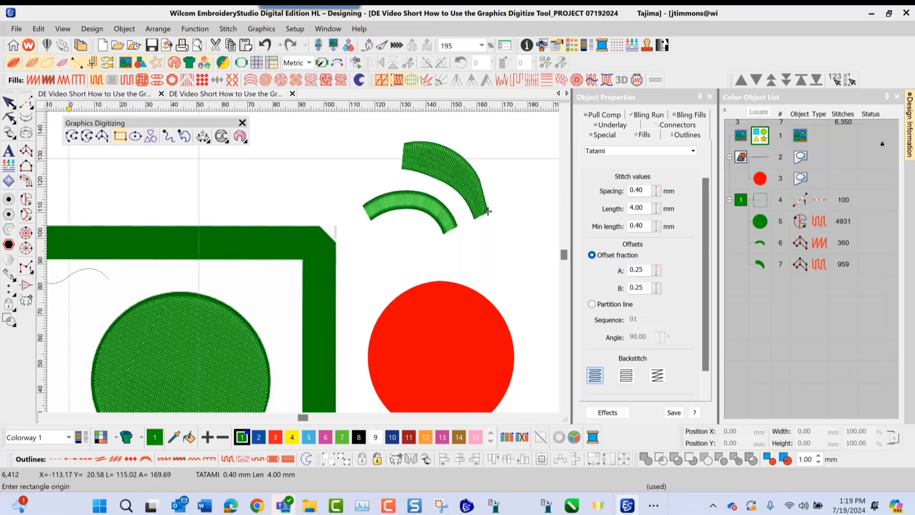
pyautogui.click(198, 159)
pyautogui.click(278, 212)
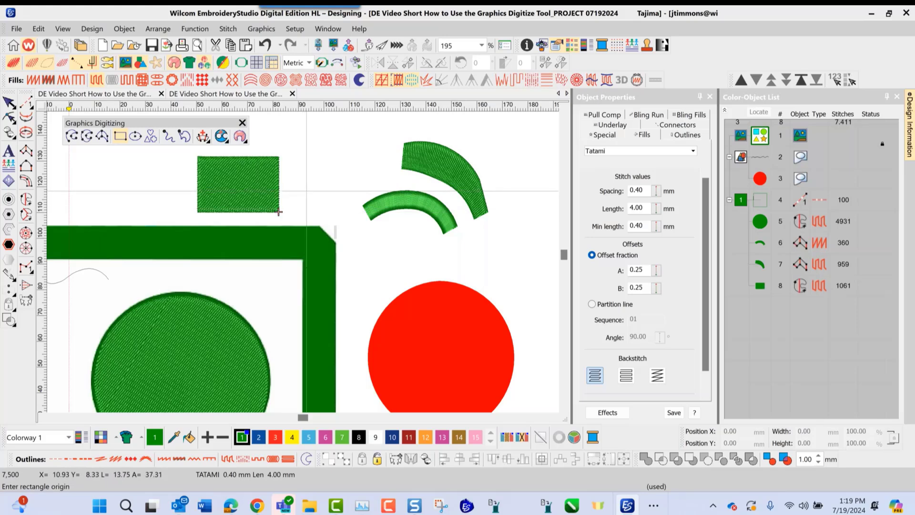
# Step: Digitize a Tatami-filled circle with a radius of about 17 mm to the left of the stitched rectangle
pyautogui.click(136, 138)
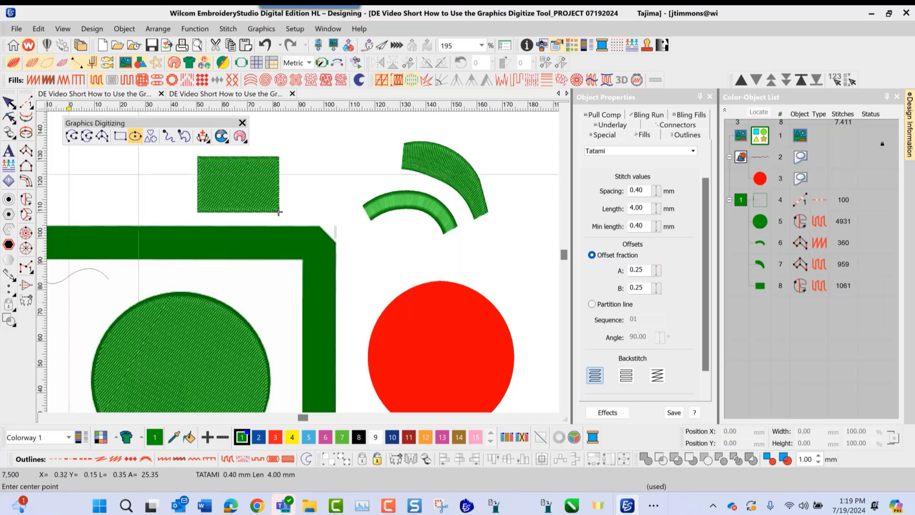
pyautogui.click(101, 189)
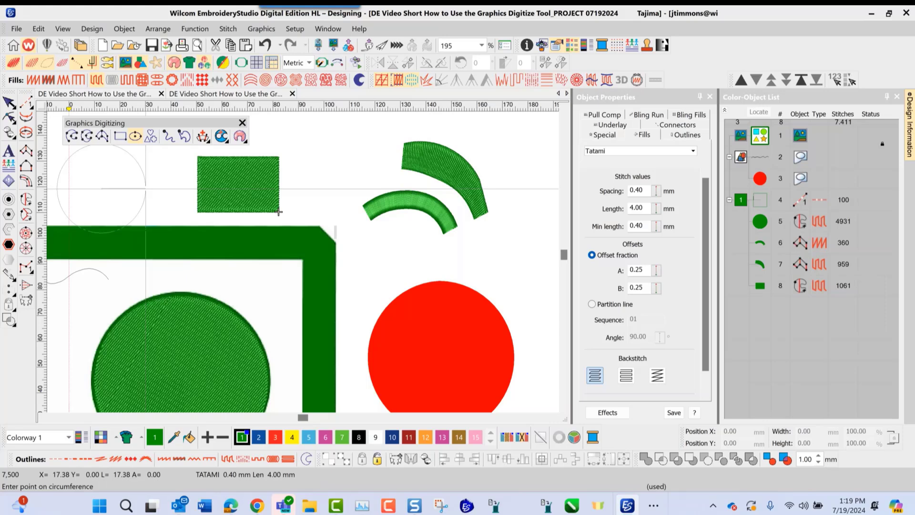
pyautogui.click(146, 189)
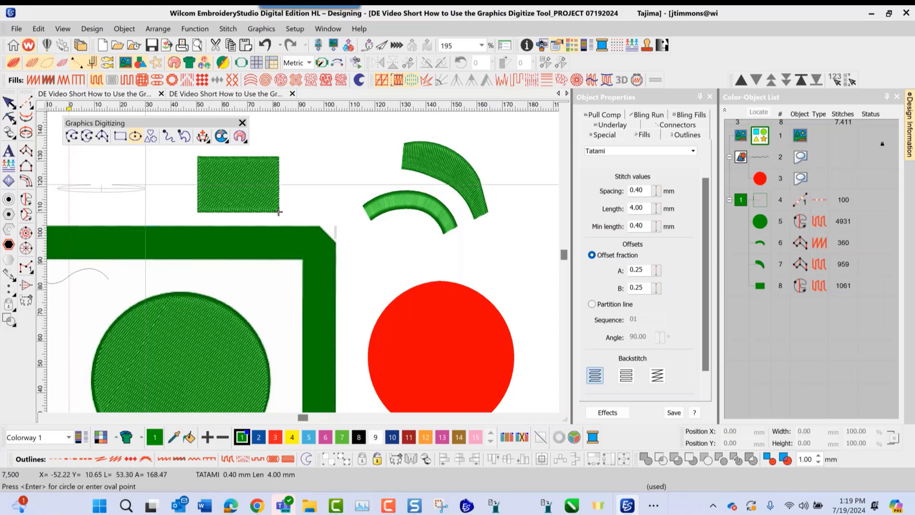
pyautogui.press('Return')
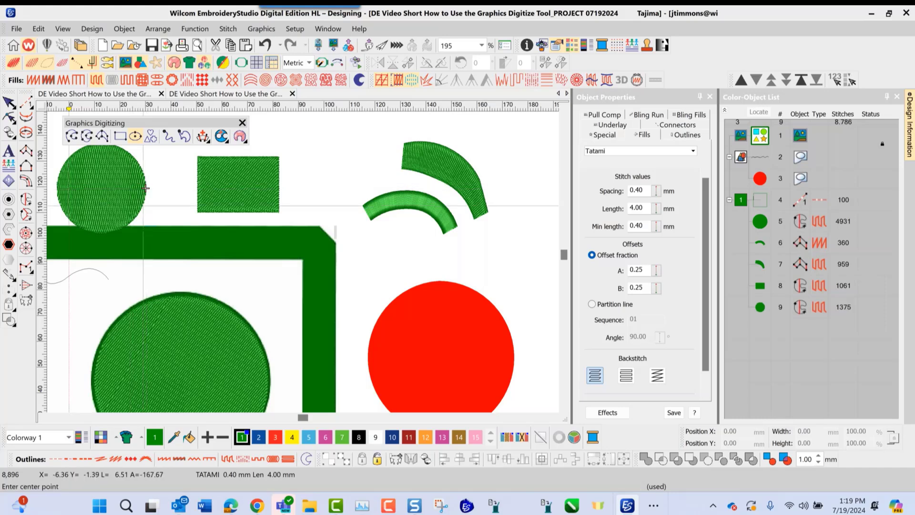
# Step: Place the octagon shape 08 from the Borders set as a wide Tatami-filled object above the stitched rectangle
pyautogui.scroll(-2, 146, 189)
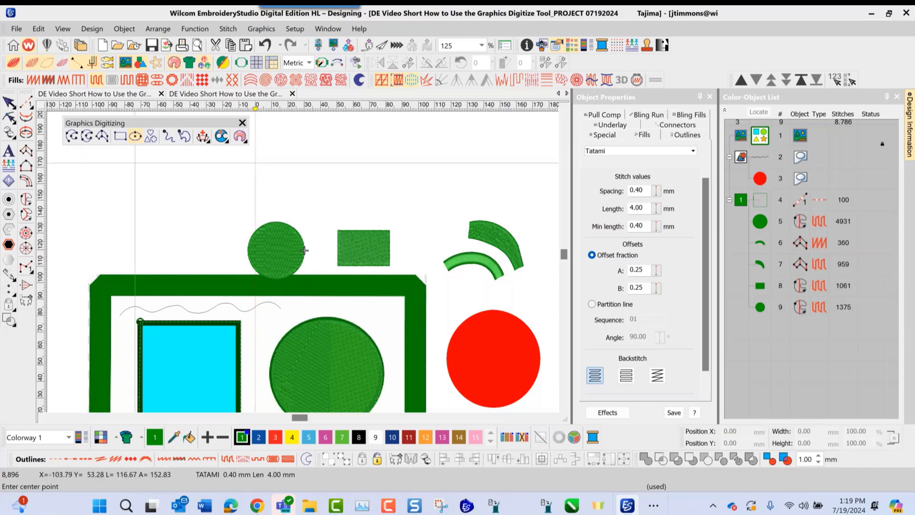
pyautogui.click(151, 138)
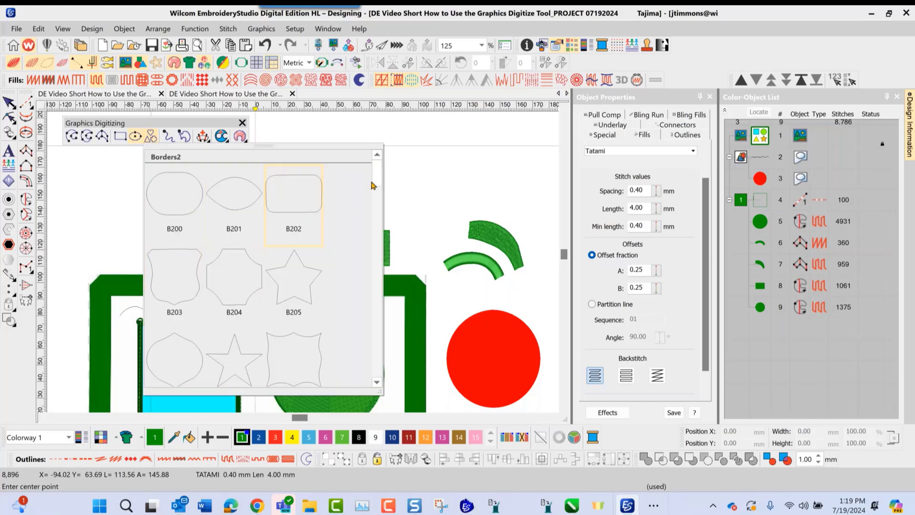
pyautogui.click(375, 212)
pyautogui.scroll(-10, 310, 250)
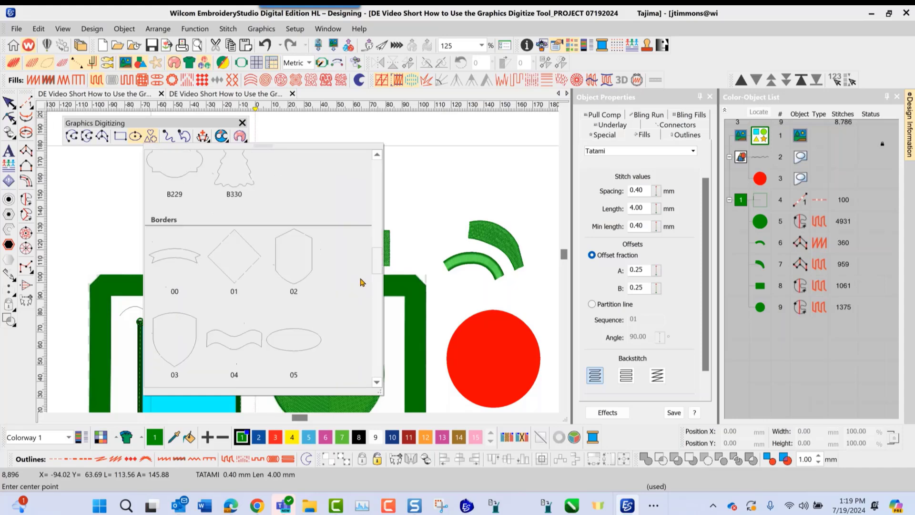
pyautogui.scroll(3, 360, 301)
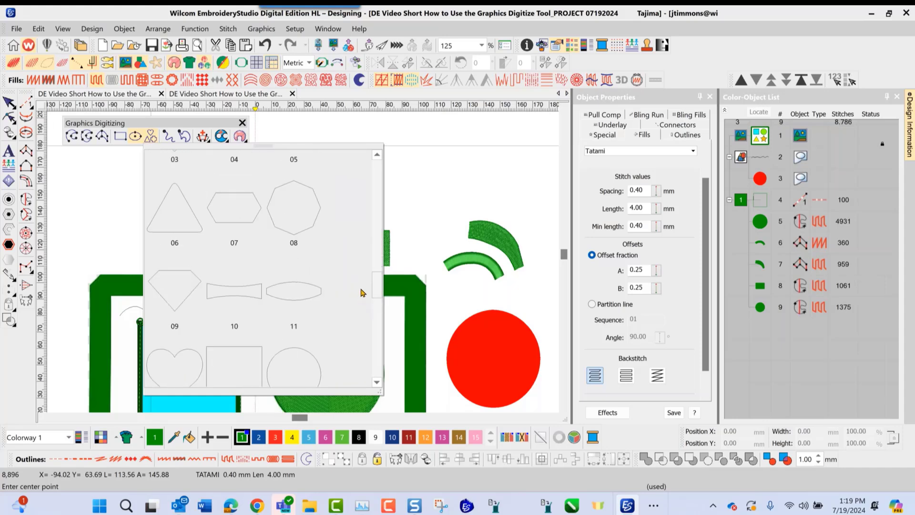
pyautogui.click(296, 205)
pyautogui.click(305, 251)
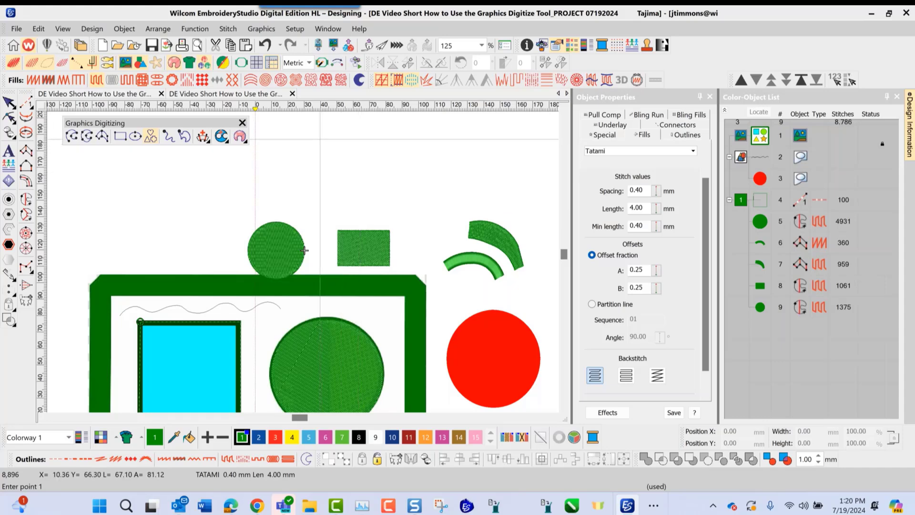
pyautogui.click(319, 134)
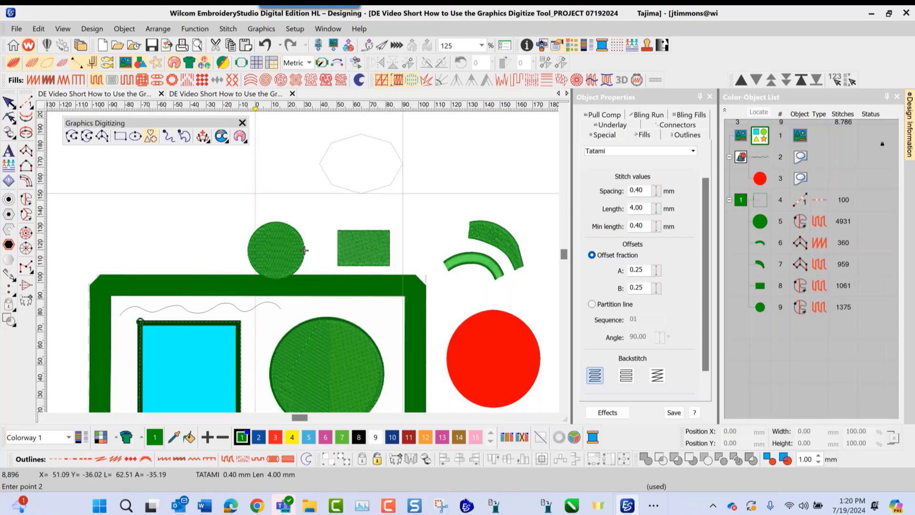
pyautogui.click(392, 187)
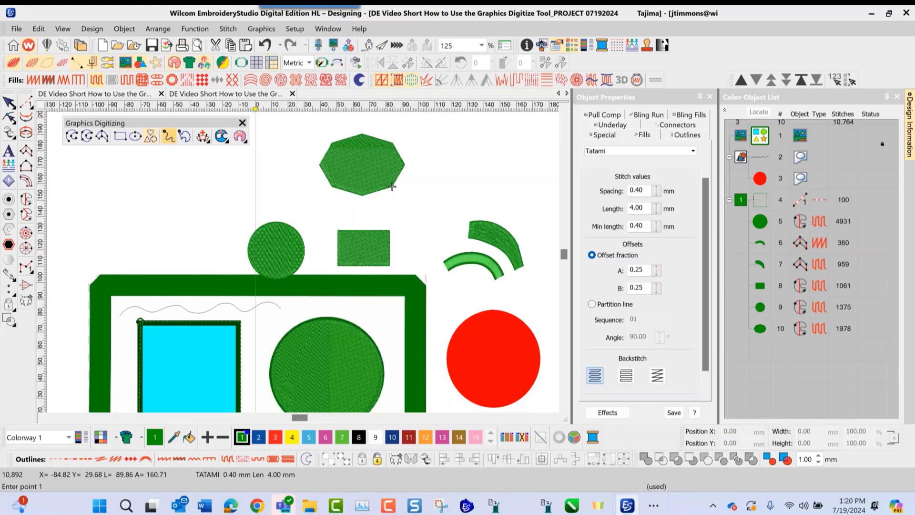
# Step: Draw a looping open freehand run-stitch line at 50% smoothing, about 126 by 48 mm, left of the octagon, and select it
pyautogui.click(168, 137)
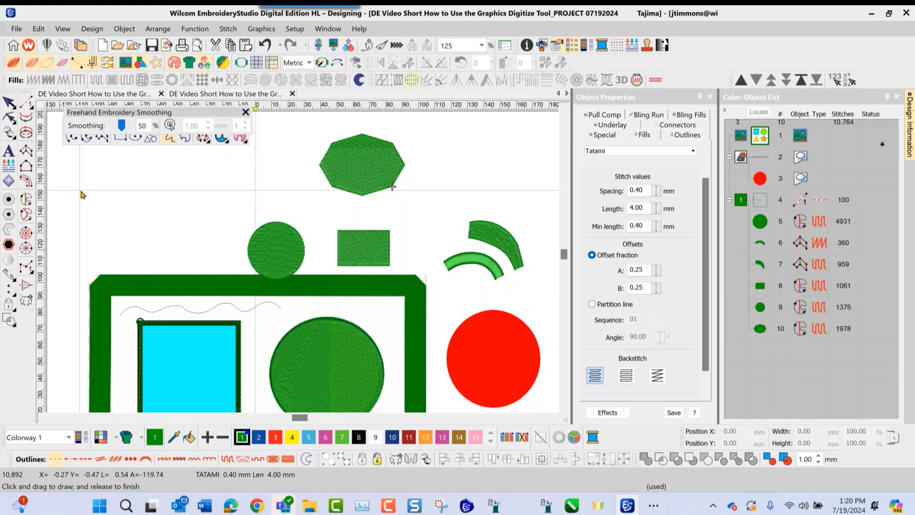
pyautogui.moveTo(70, 177)
pyautogui.mouseDown()
pyautogui.moveTo(221, 225)
pyautogui.moveTo(296, 224)
pyautogui.moveTo(286, 253)
pyautogui.moveTo(162, 253)
pyautogui.moveTo(190, 200)
pyautogui.moveTo(286, 190)
pyautogui.moveTo(294, 249)
pyautogui.moveTo(255, 245)
pyautogui.moveTo(286, 233)
pyautogui.moveTo(283, 244)
pyautogui.mouseUp()
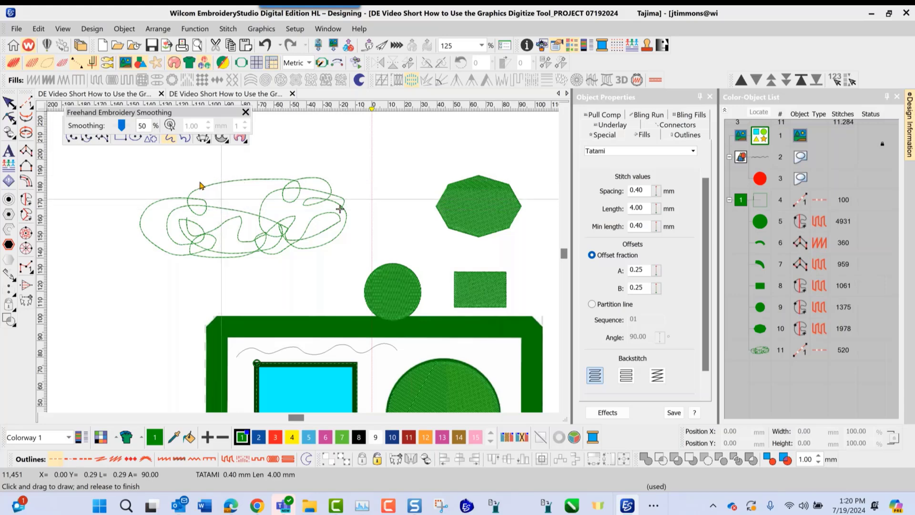
pyautogui.click(8, 102)
pyautogui.click(161, 204)
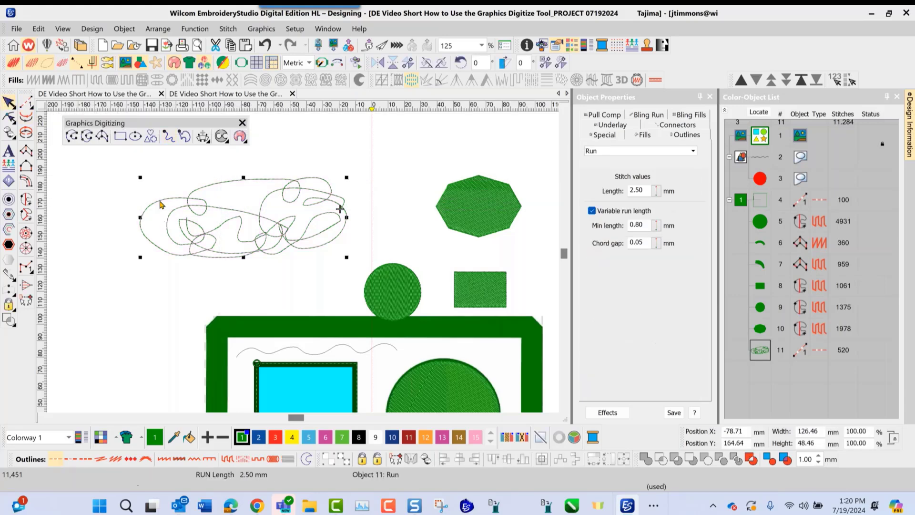
# Step: Draw a closed freehand run-stitch shape, a rounded rectangle about 50 by 23 mm, above the freehand scribble at 50% smoothing
pyautogui.click(185, 137)
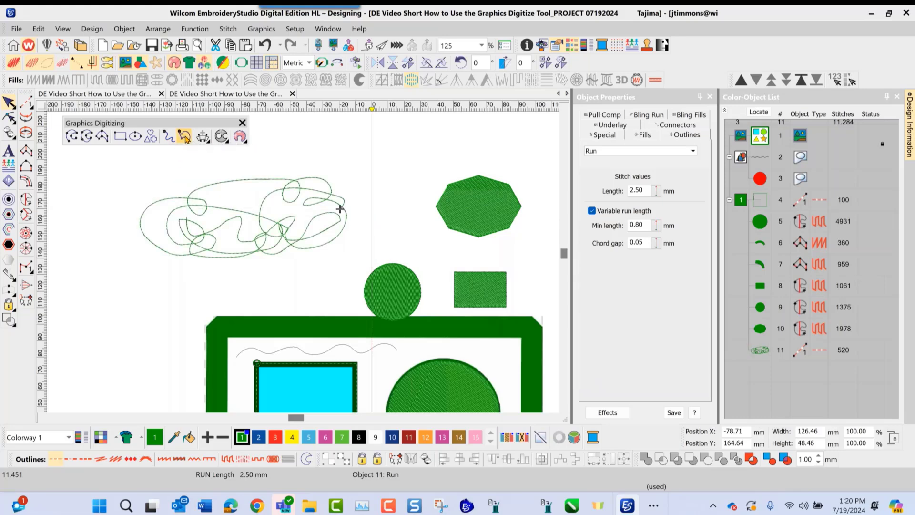
pyautogui.moveTo(312, 130)
pyautogui.mouseDown()
pyautogui.moveTo(364, 128)
pyautogui.moveTo(381, 143)
pyautogui.moveTo(370, 162)
pyautogui.moveTo(345, 166)
pyautogui.moveTo(302, 160)
pyautogui.moveTo(311, 127)
pyautogui.mouseUp()
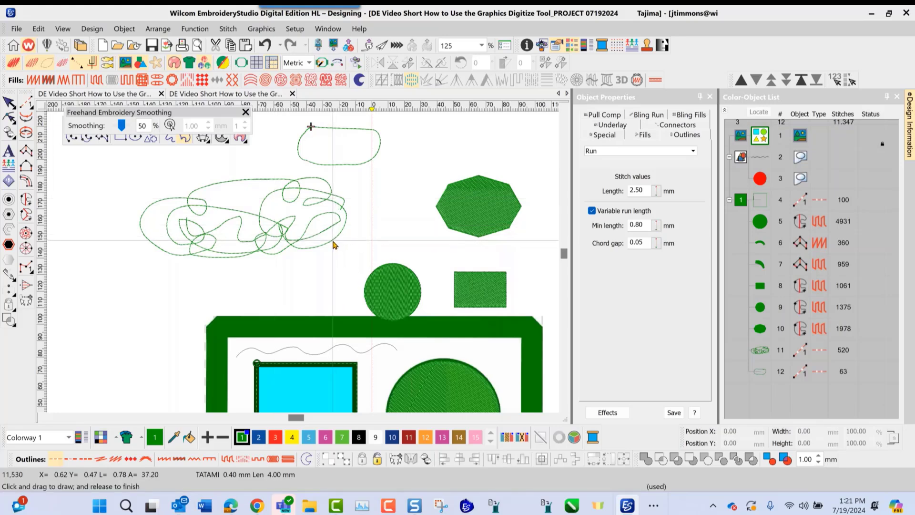
pyautogui.click(22, 105)
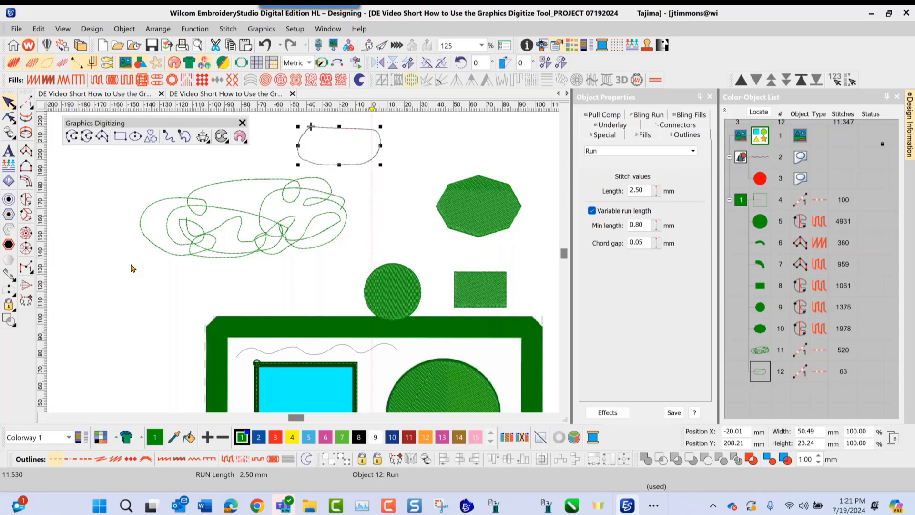
# Step: Select the narrow satin arc above the red circle and add stitch angles across it
pyautogui.click(133, 267)
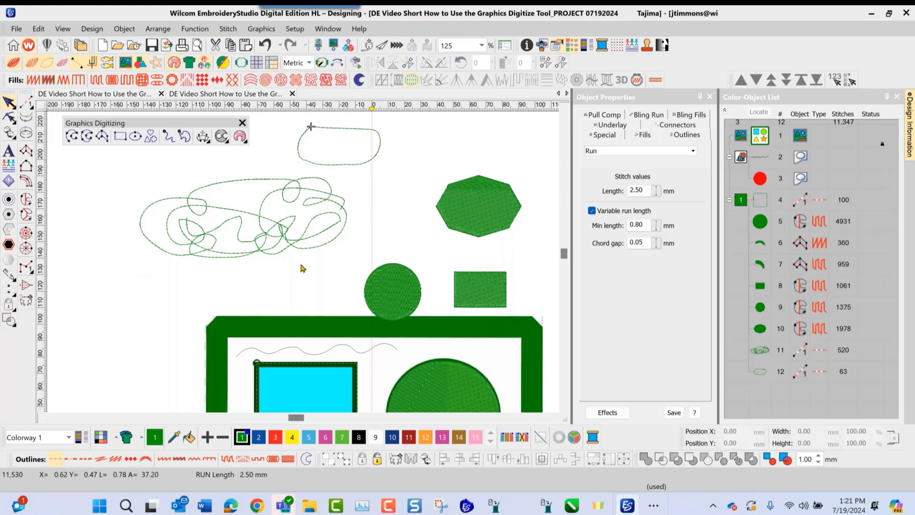
pyautogui.scroll(-2, 301, 265)
pyautogui.scroll(3, 372, 316)
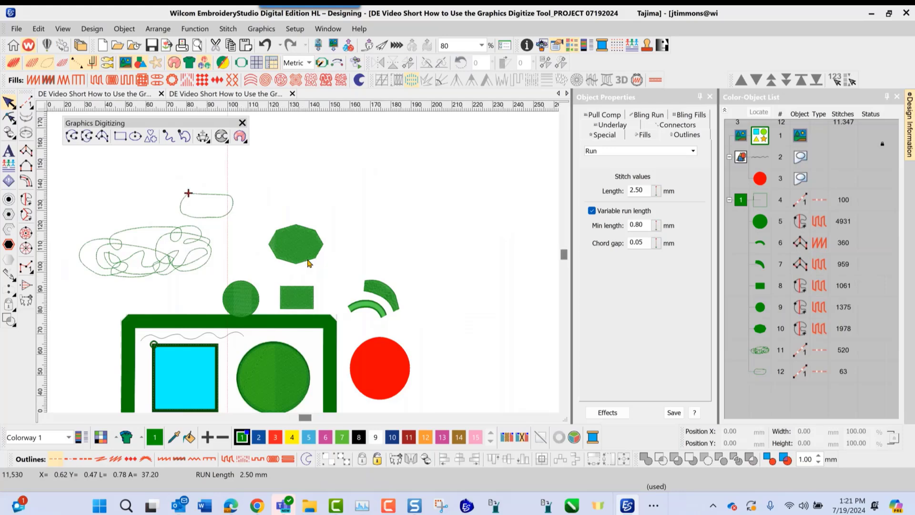
pyautogui.scroll(2, 303, 263)
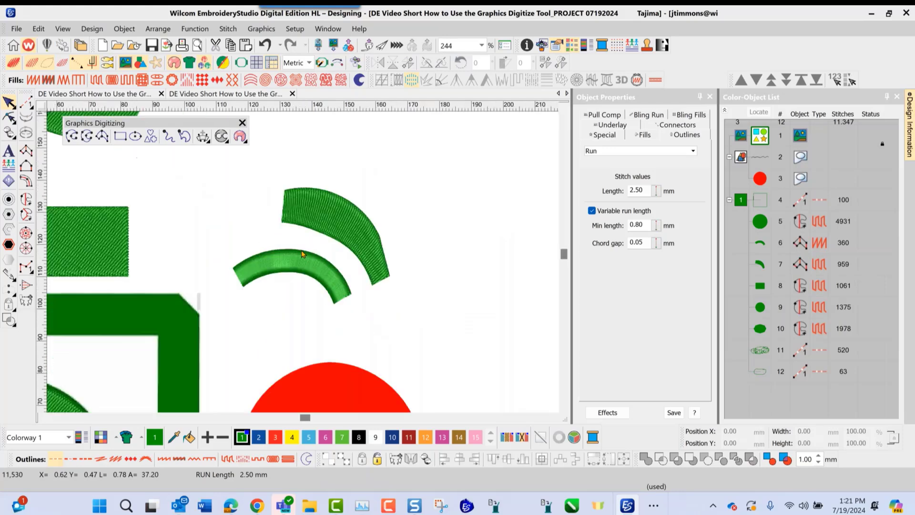
pyautogui.click(281, 275)
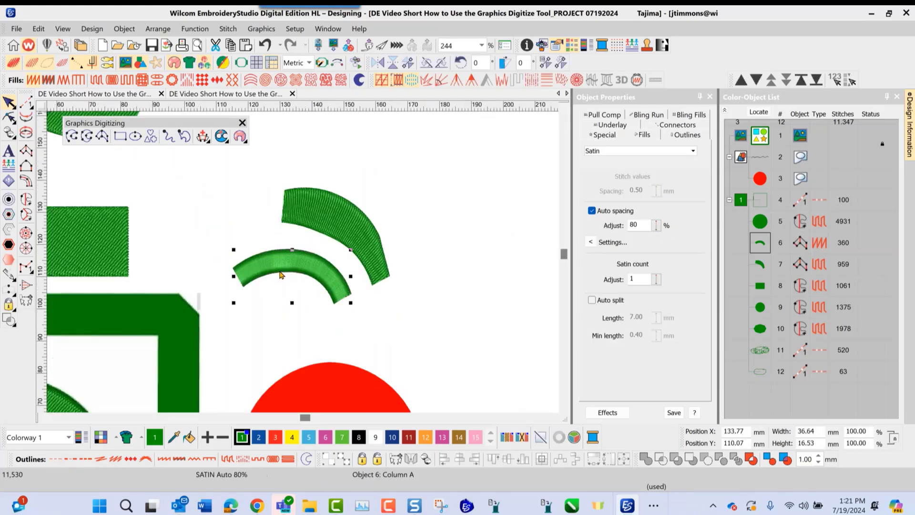
pyautogui.click(204, 137)
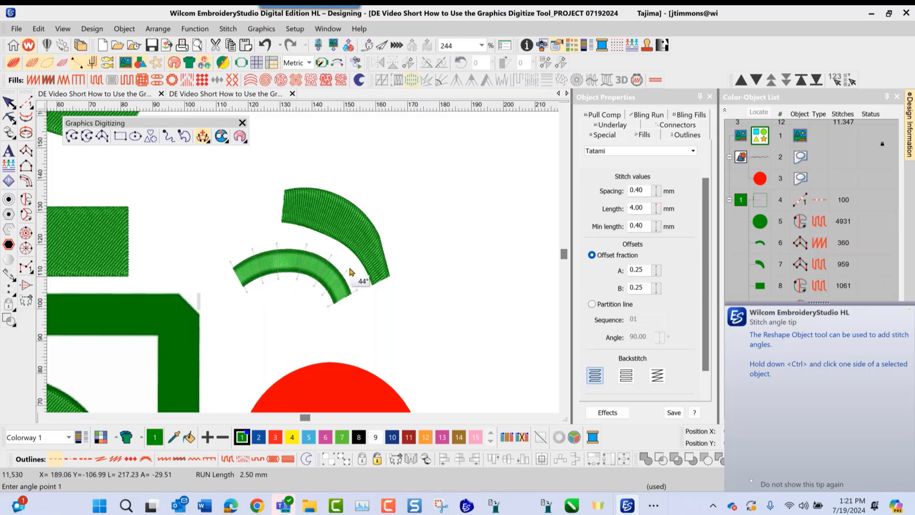
pyautogui.press('Return')
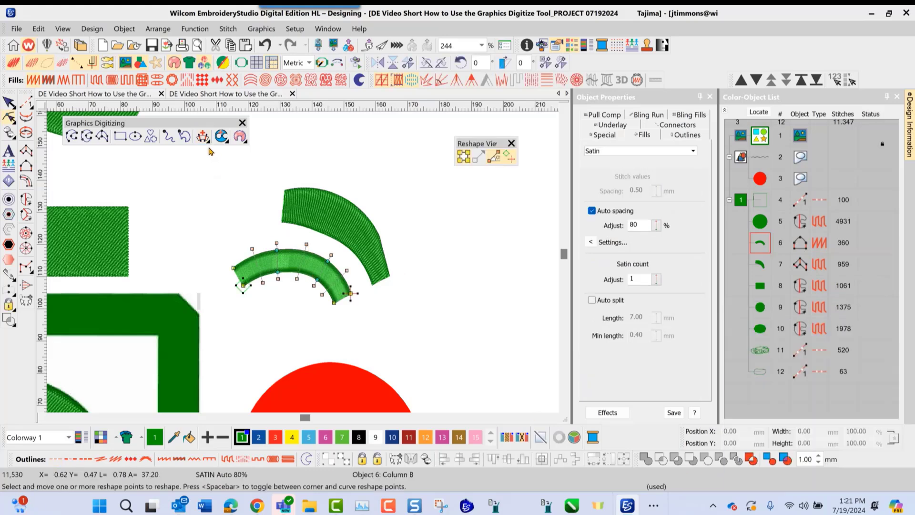
# Step: Remove the narrow satin arc's stitch angles and tilt its single remaining angle line toward the upper left
pyautogui.moveTo(208, 145)
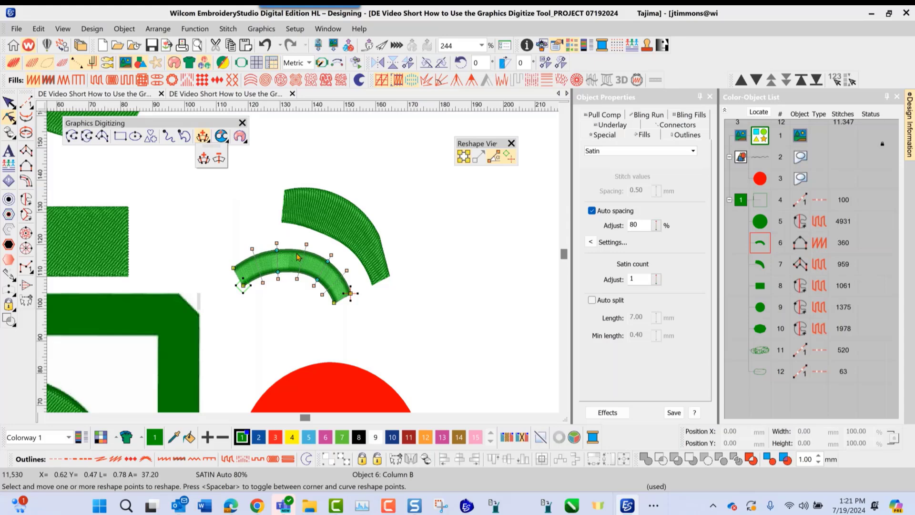
pyautogui.click(218, 160)
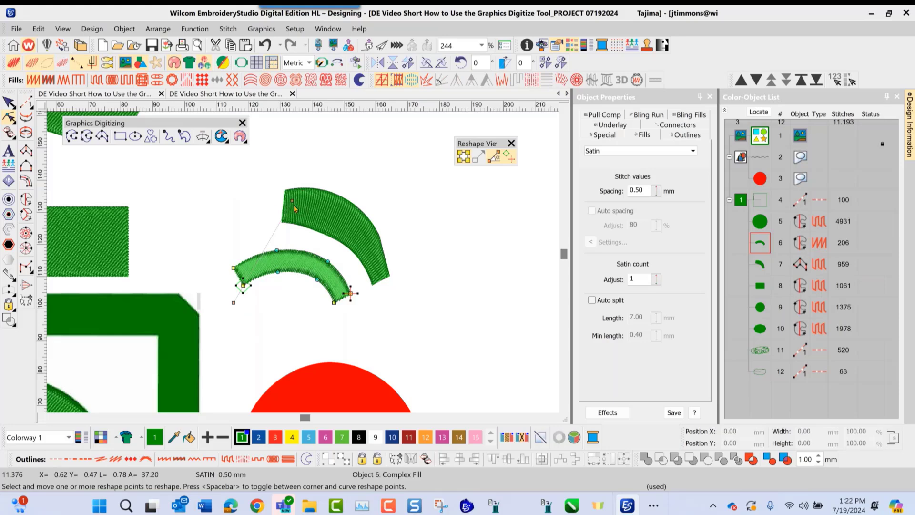
pyautogui.moveTo(292, 200); pyautogui.dragTo(196, 201)
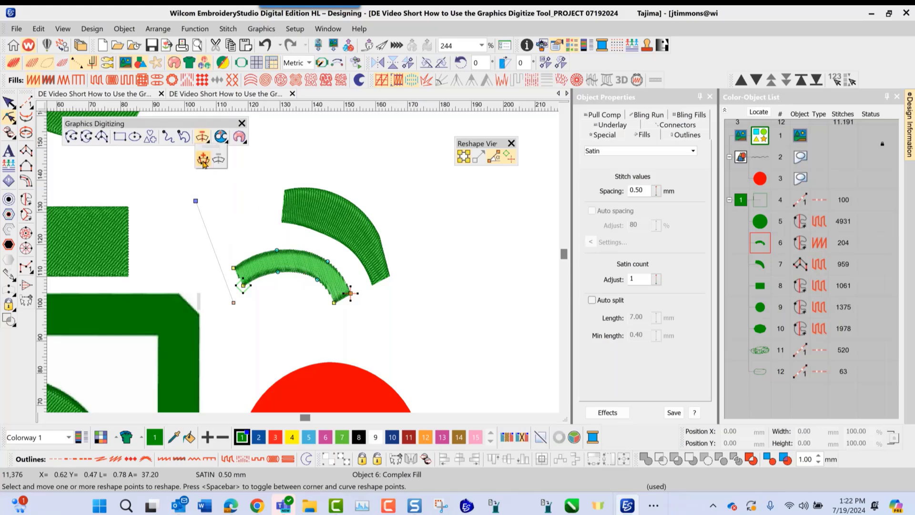
# Step: Add several new stitch angles crossing the narrow satin arc so that the stitching follows its curve
pyautogui.click(204, 138)
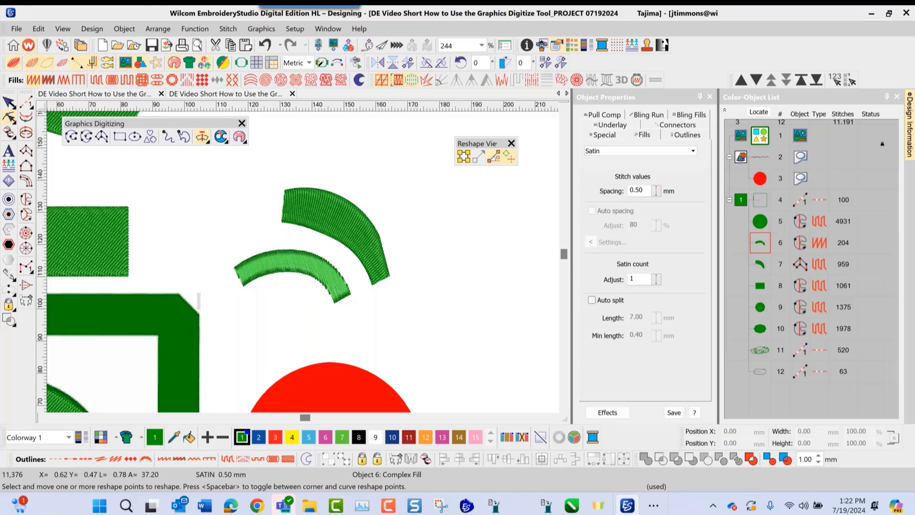
pyautogui.click(257, 285)
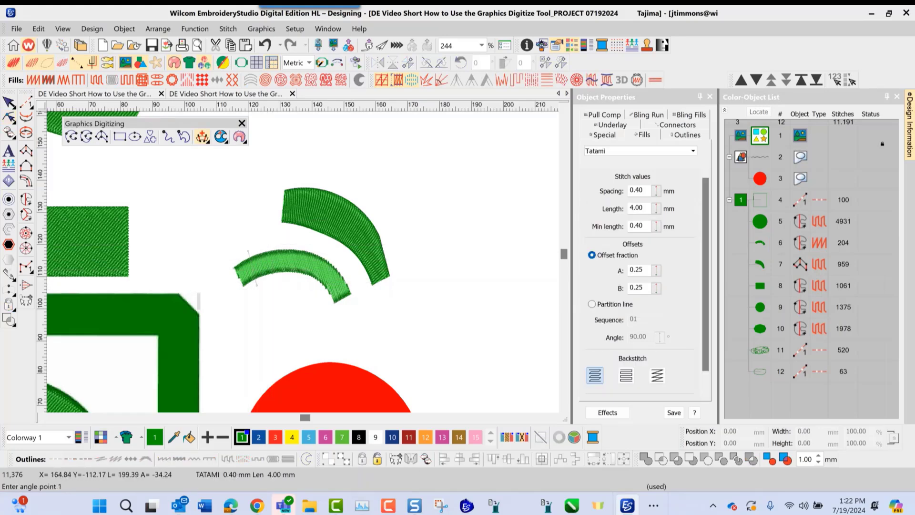
pyautogui.click(276, 253)
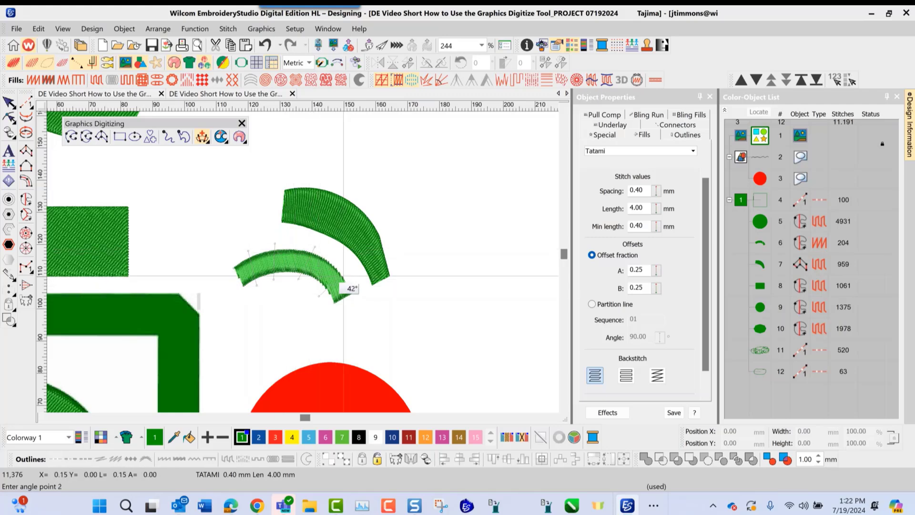
pyautogui.press('Return')
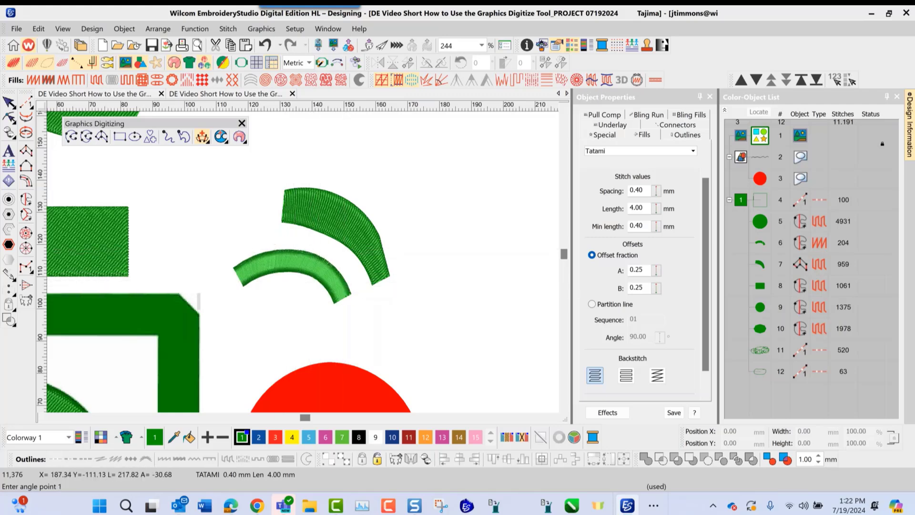
pyautogui.press('Escape')
pyautogui.press('Escape')
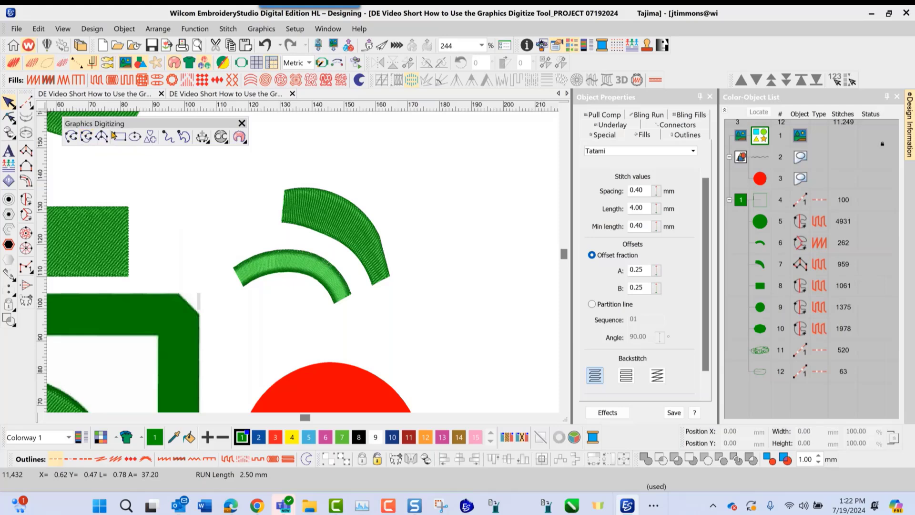
# Step: Digitize a round hole about 7 mm across, using four boundary points, near the upper-left end of the wide Tatami arc
pyautogui.click(225, 141)
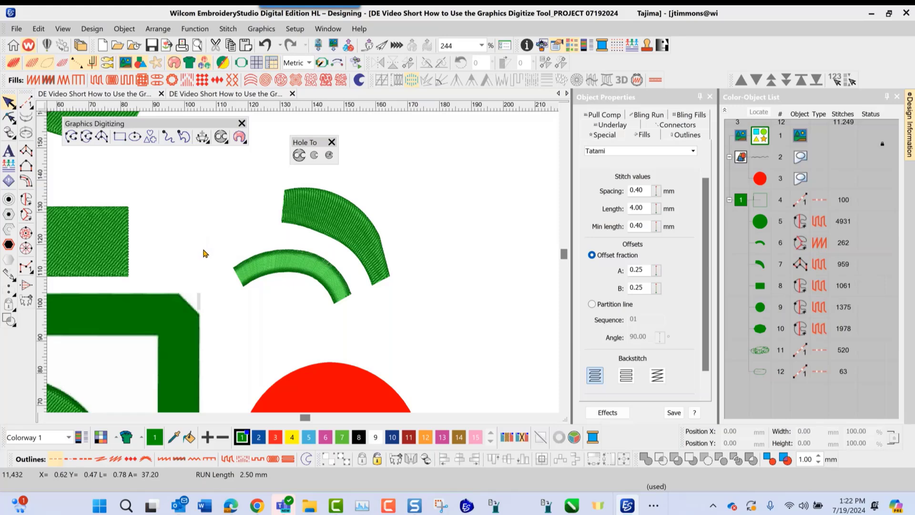
pyautogui.click(311, 232)
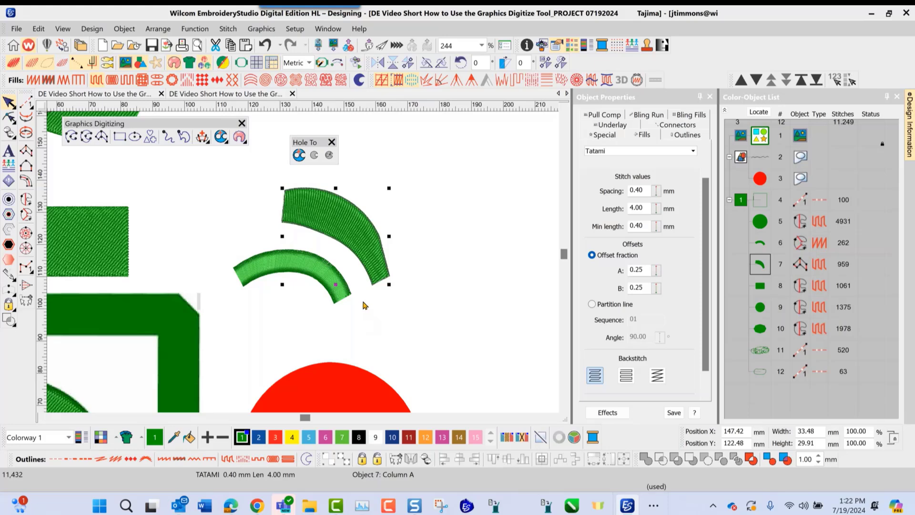
pyautogui.click(299, 155)
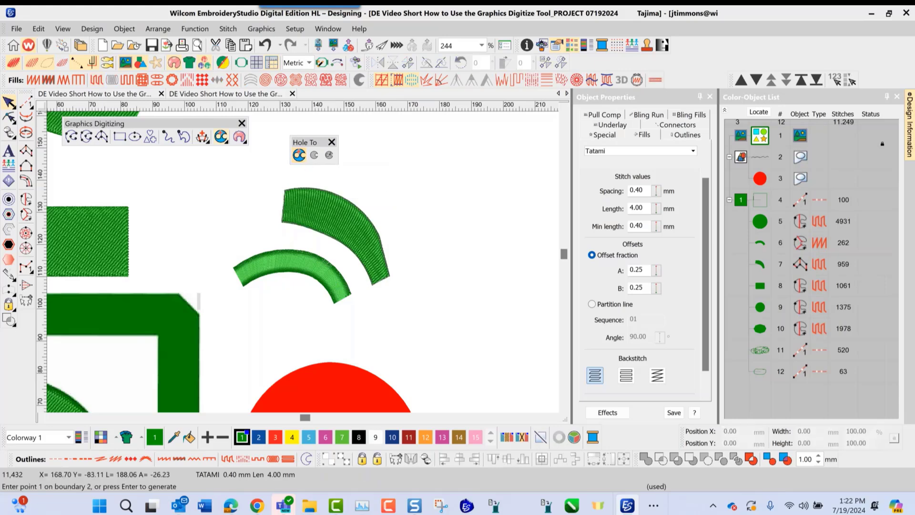
pyautogui.scroll(3, 322, 214)
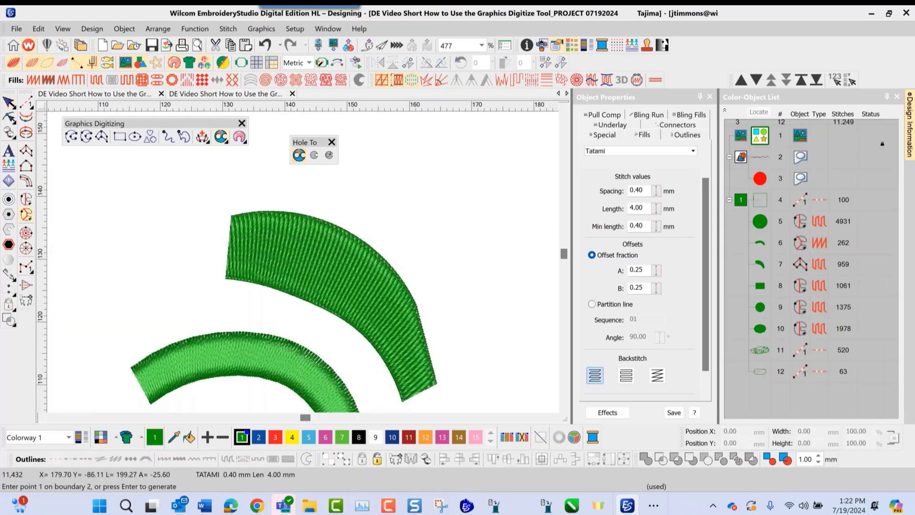
pyautogui.click(302, 234)
pyautogui.rightClick(274, 250)
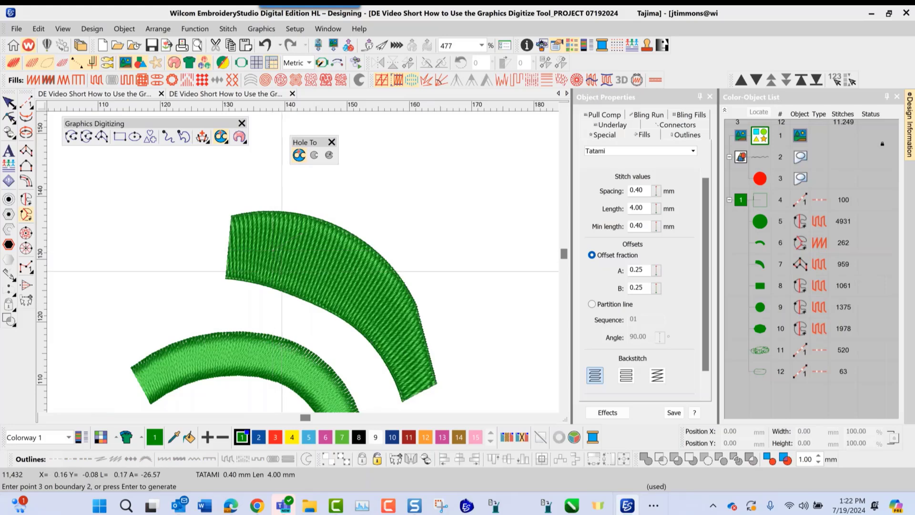
pyautogui.rightClick(300, 279)
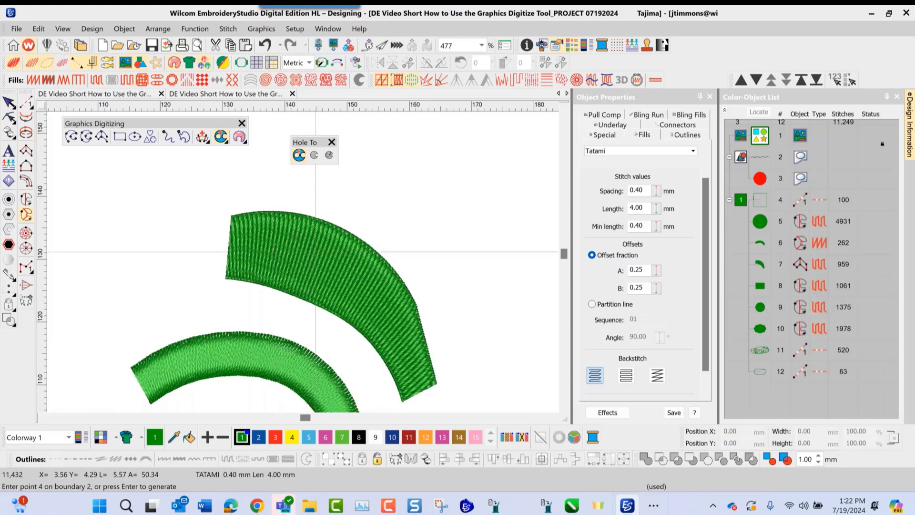
pyautogui.rightClick(315, 250)
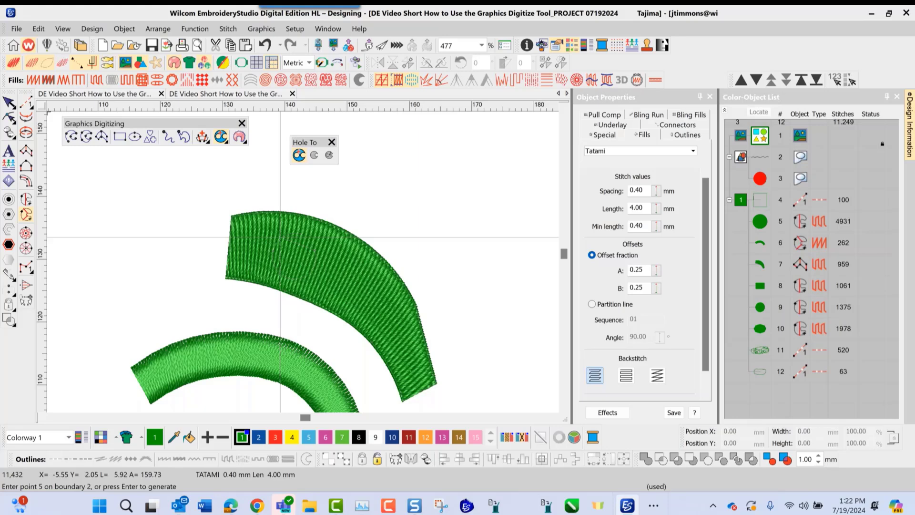
pyautogui.press('Return')
pyautogui.press('Return')
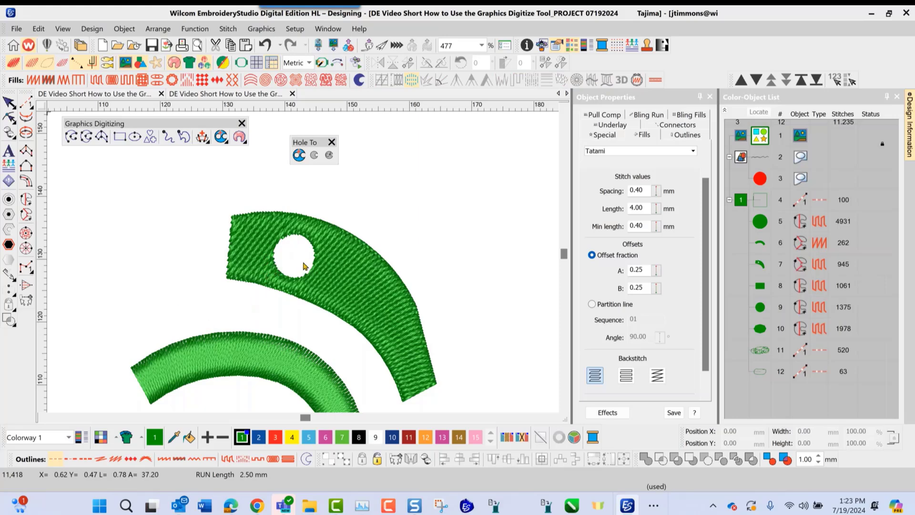
pyautogui.scroll(-4, 303, 263)
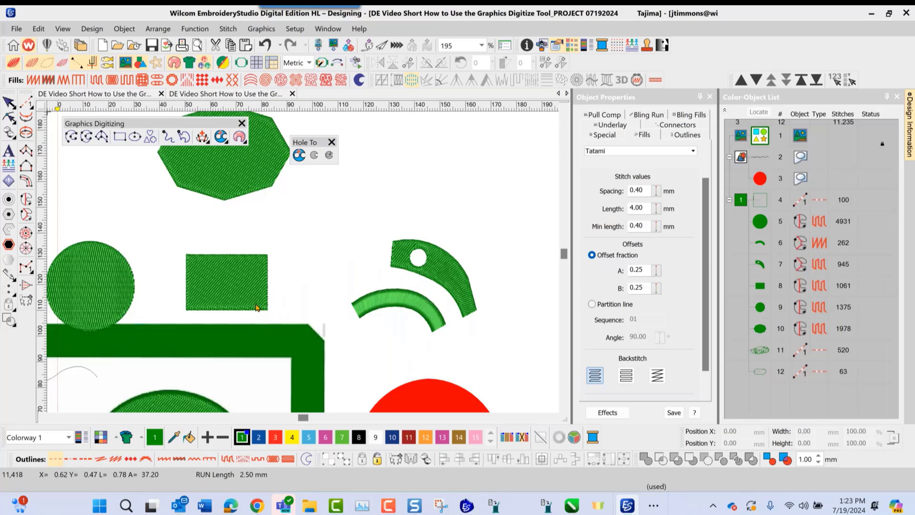
pyautogui.scroll(-2, 302, 263)
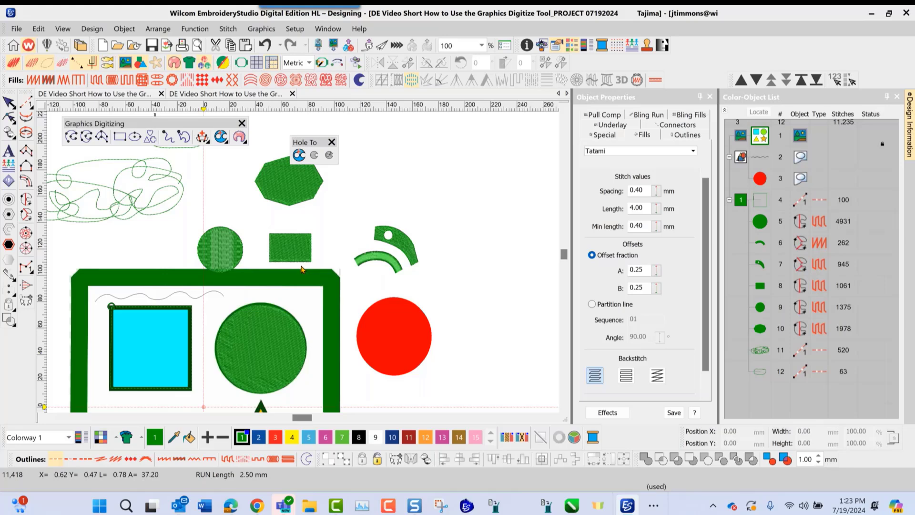
pyautogui.rightClick(302, 268)
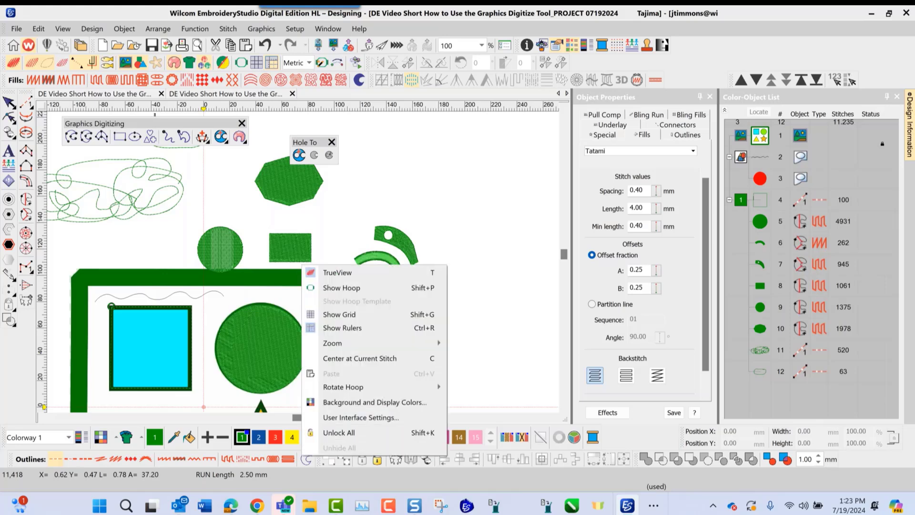
pyautogui.click(406, 204)
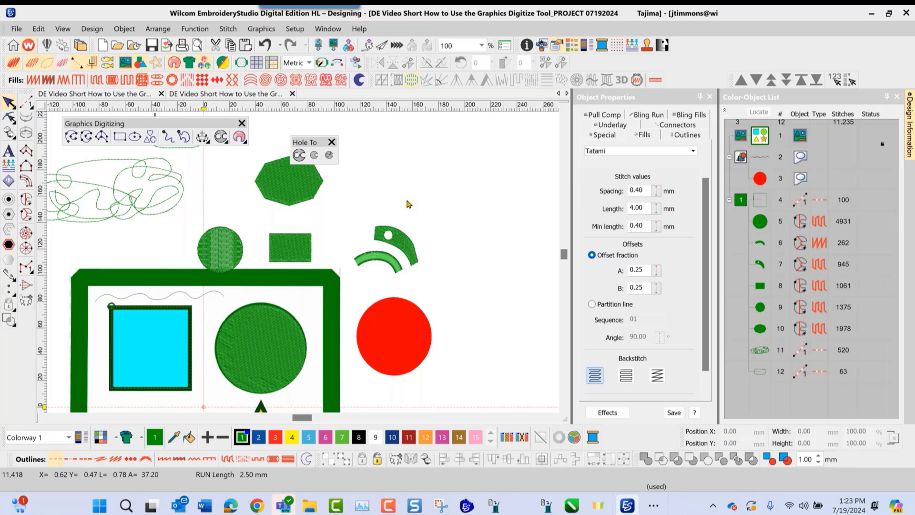